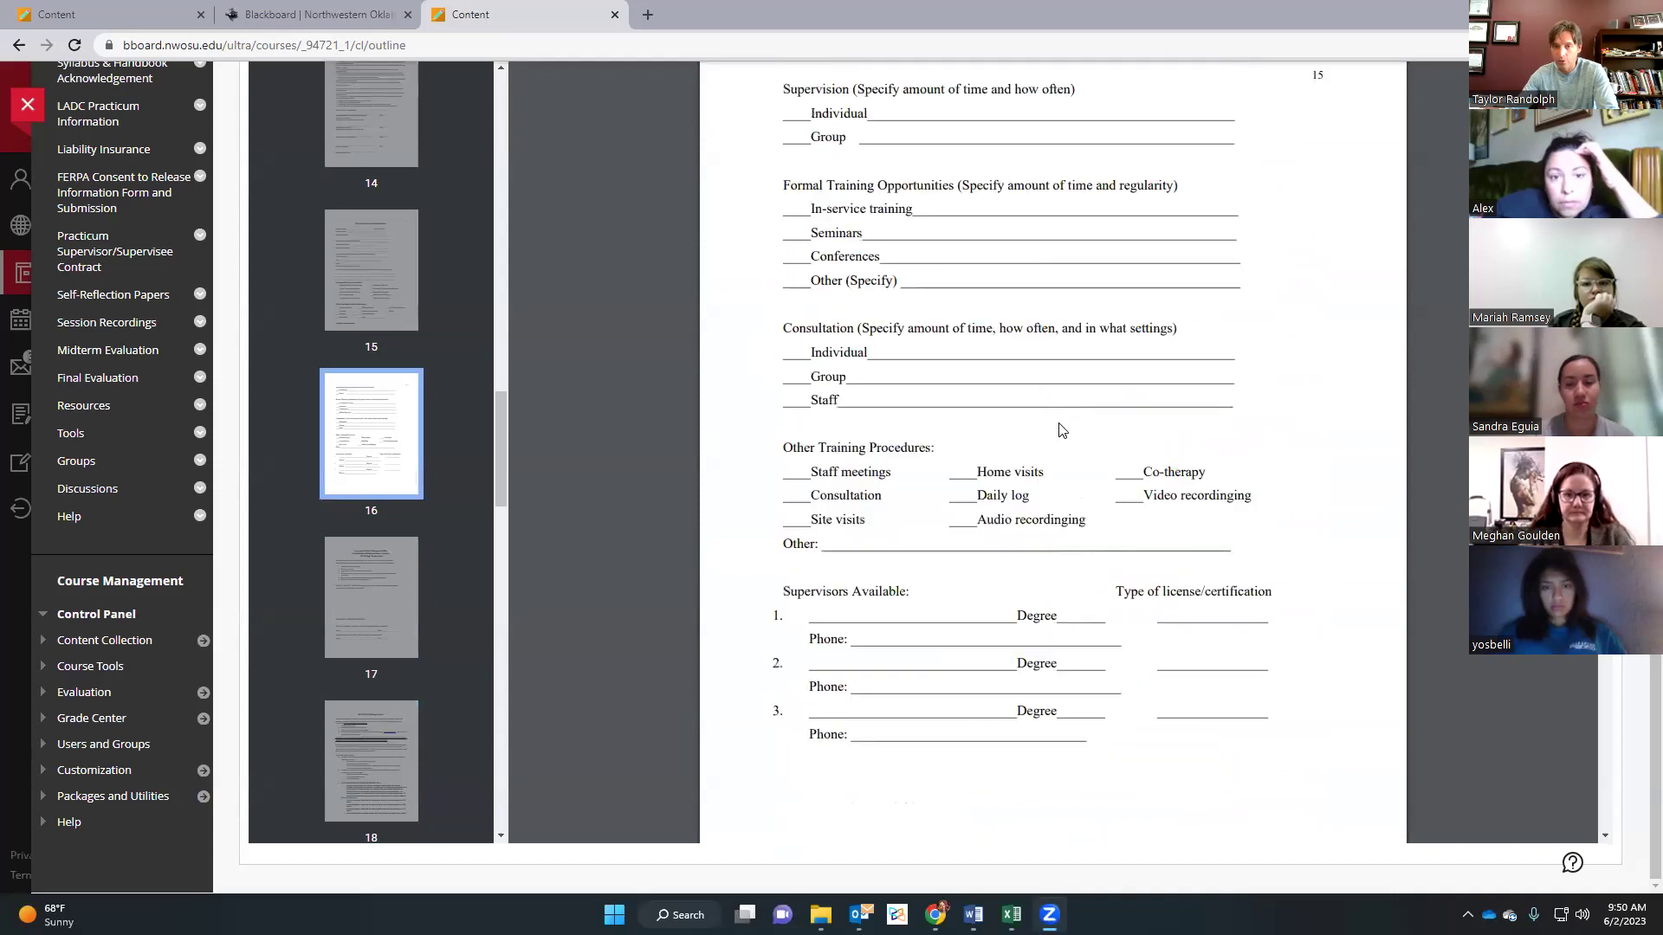
Step: Review the Practicum Contract, Practicum Placement Description and Emergency/Crisis Management Plan forms in the practicum handbook, highlighting parts of the form titles
scroll(1051, 433, "up", 20)
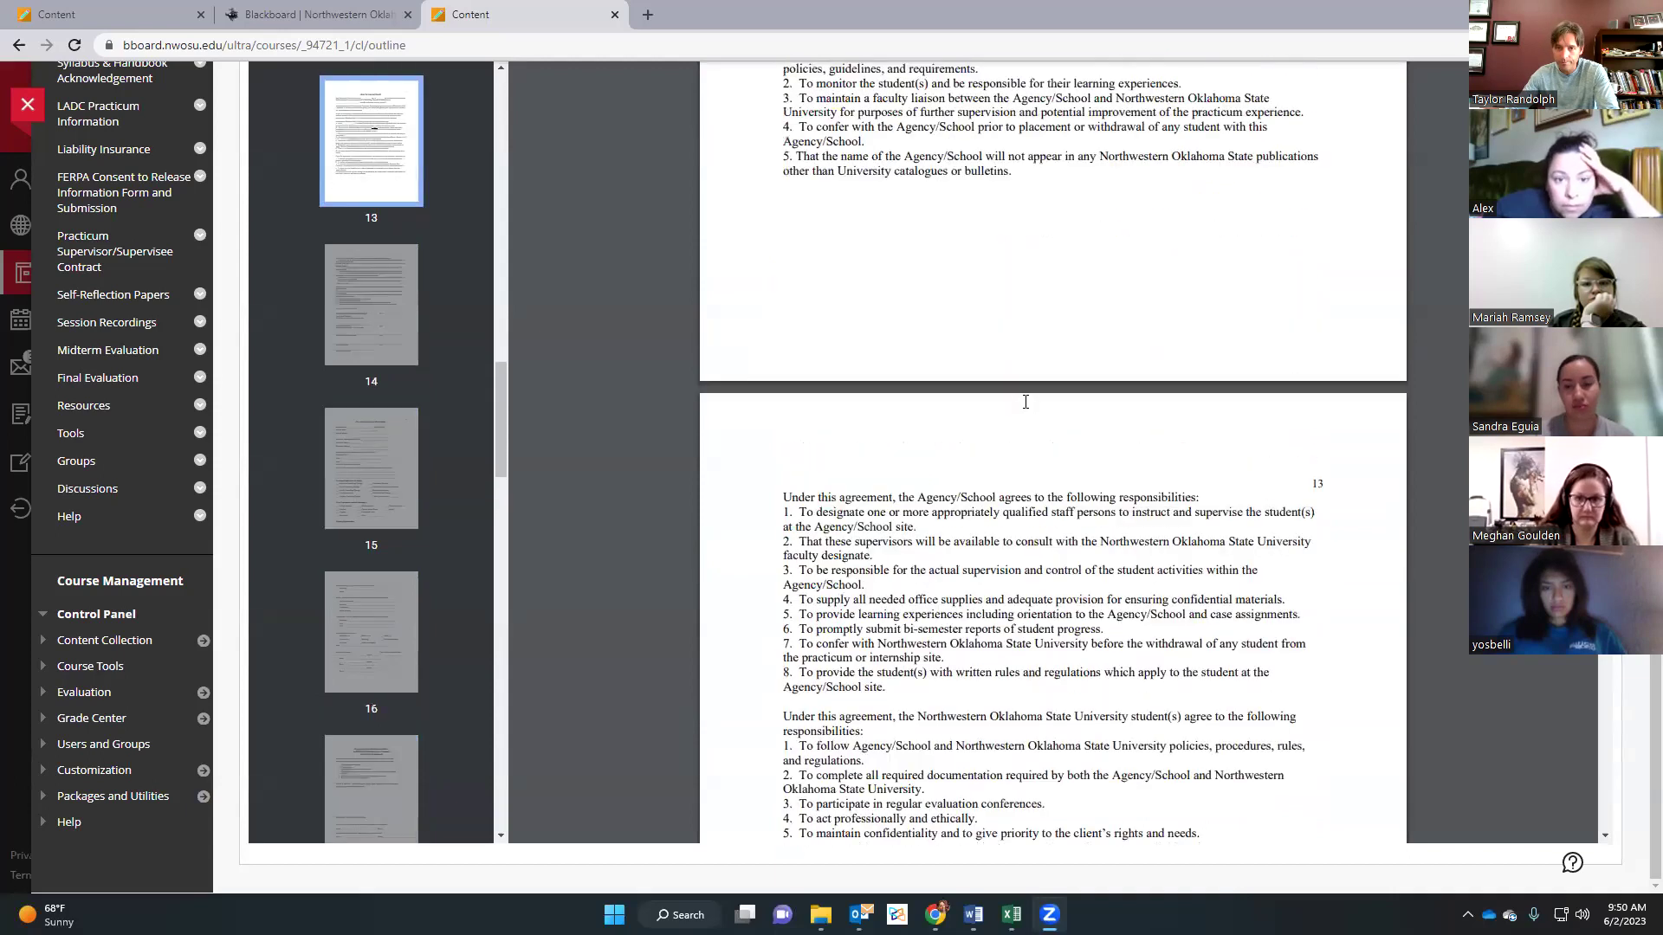
scroll(990, 515, "down", 2)
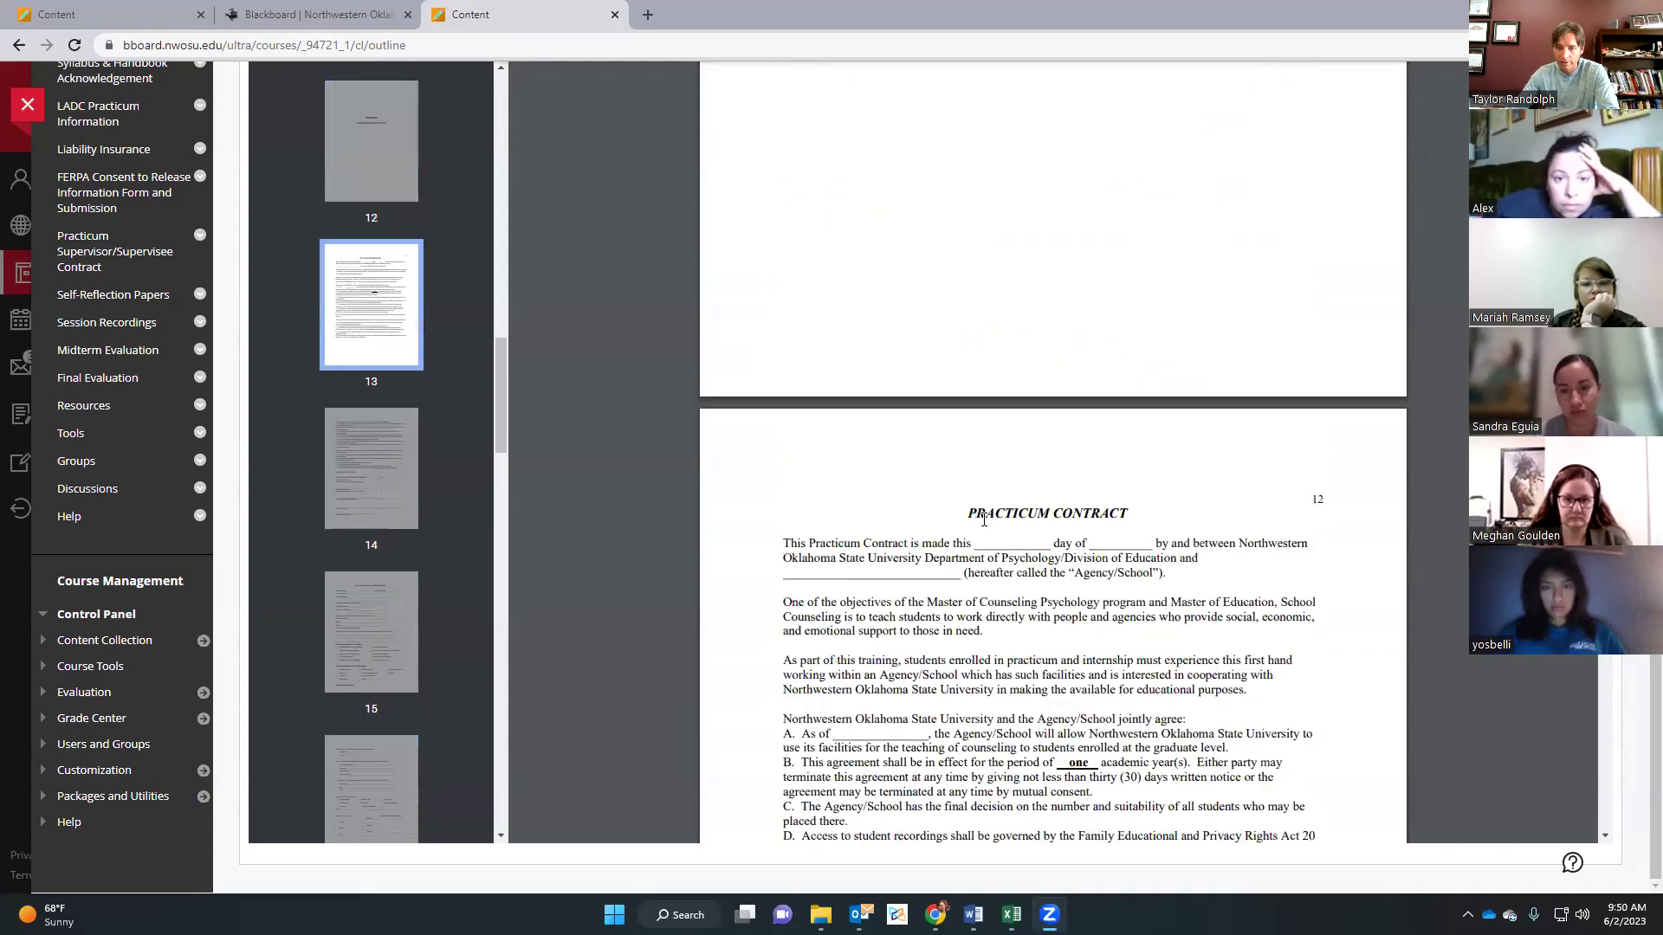
scroll(1100, 523, "down", 15)
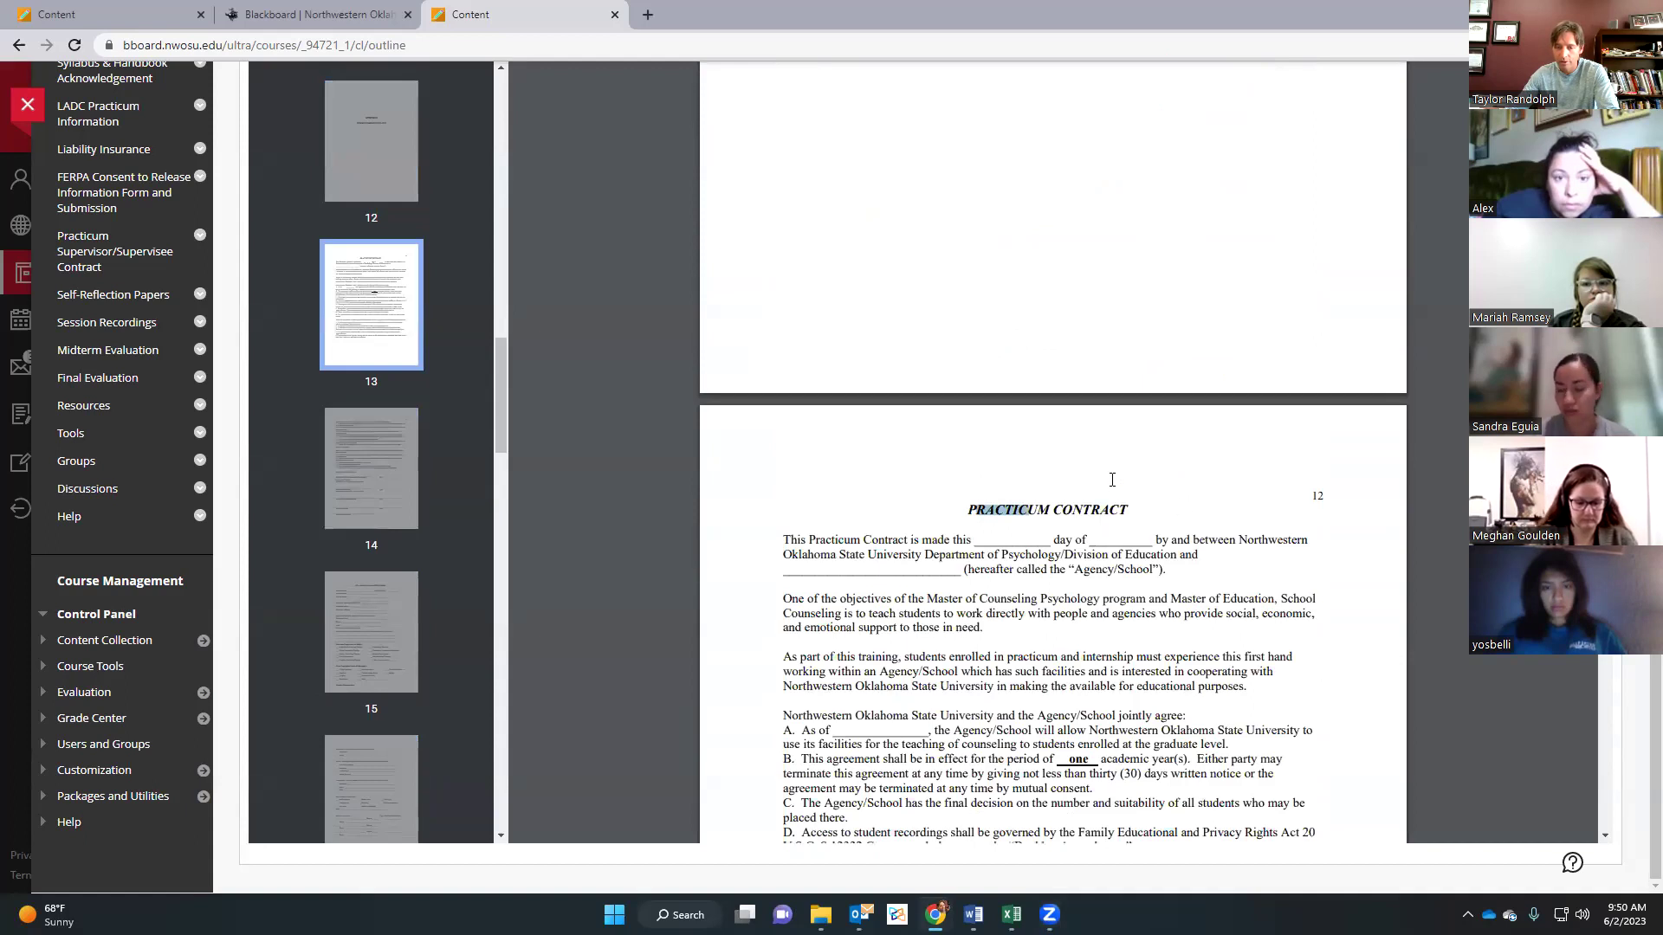
scroll(1103, 462, "down", 10)
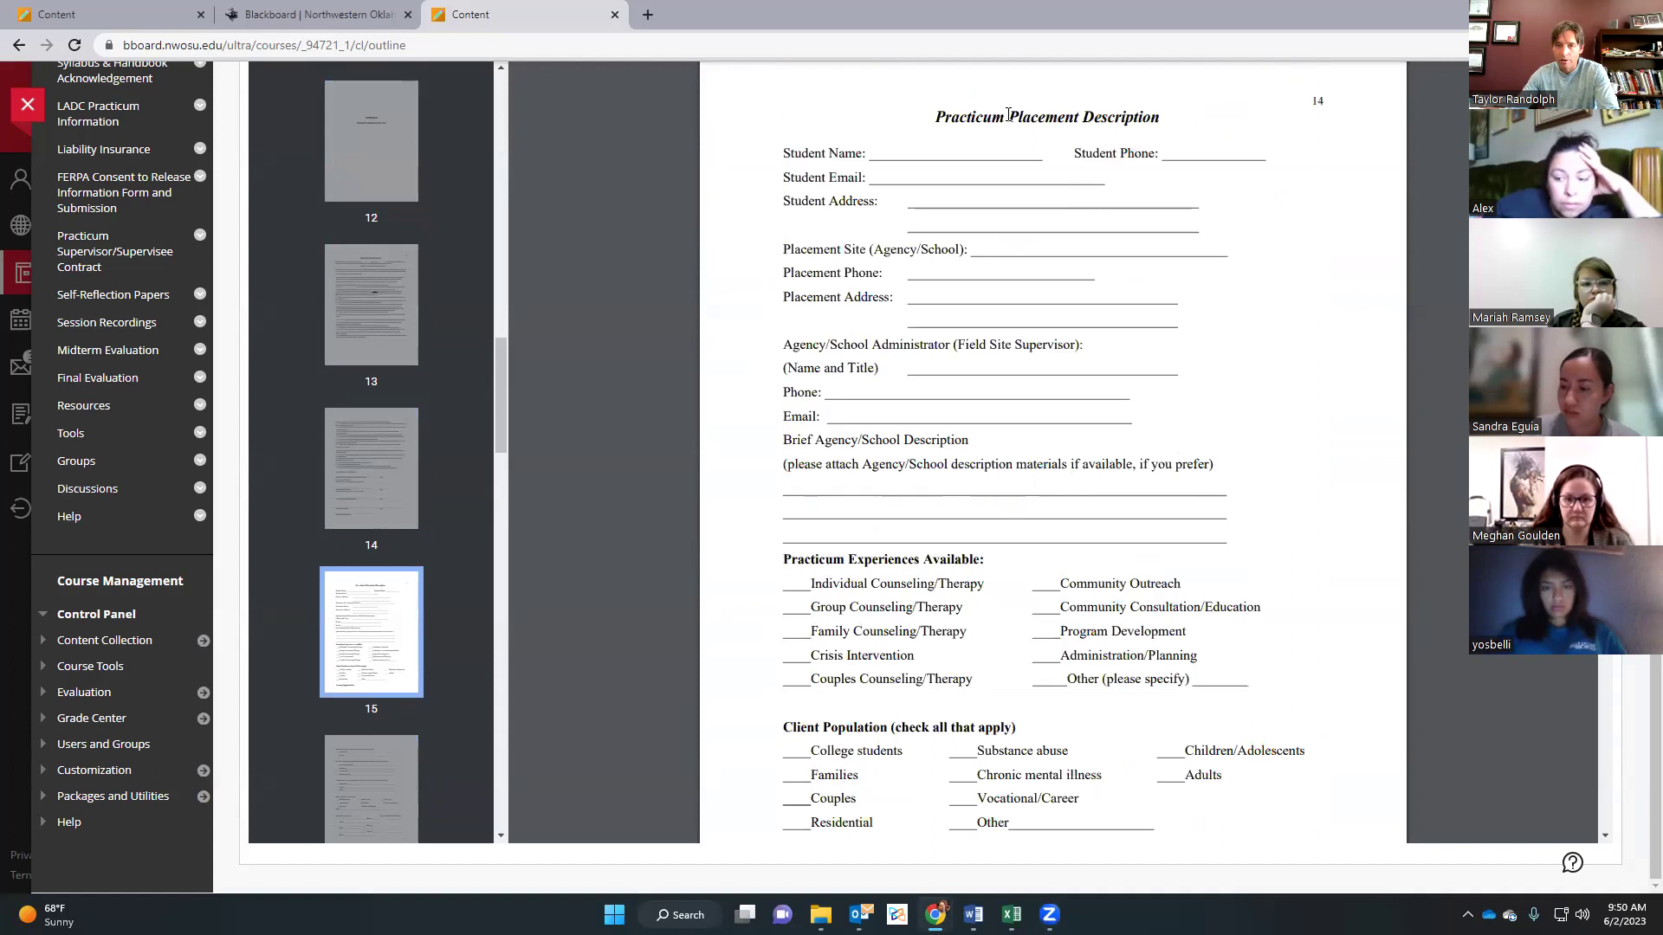
left_click_drag(969, 116, 1103, 117)
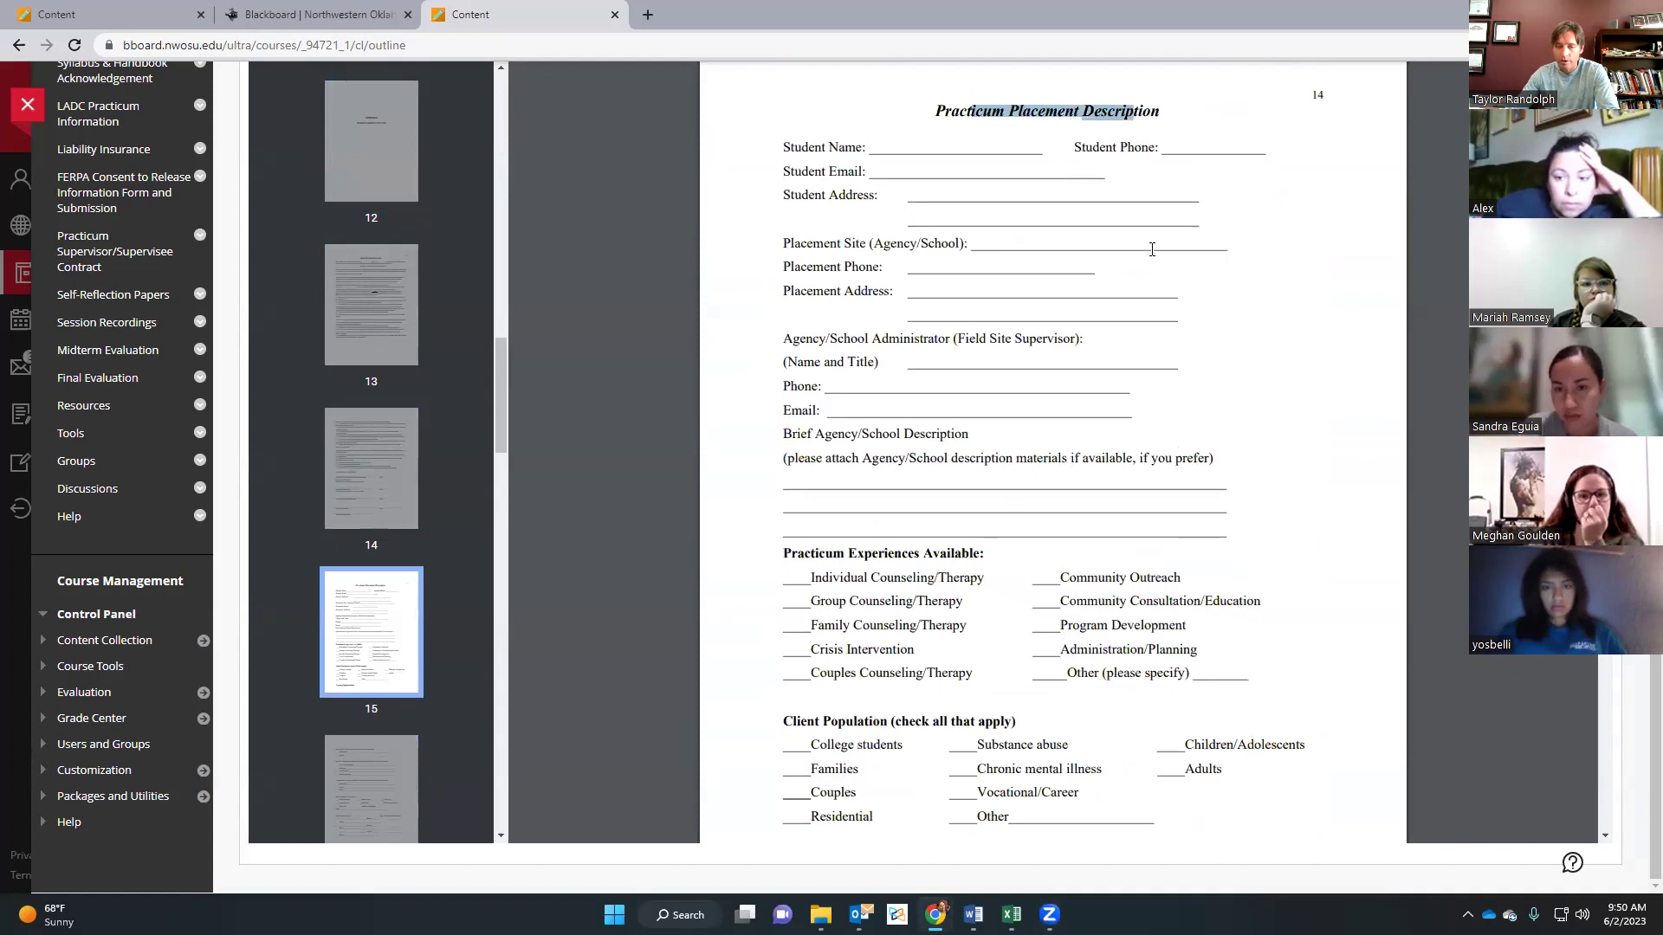
scroll(1149, 237, "down", 10)
scroll(1132, 259, "down", 6)
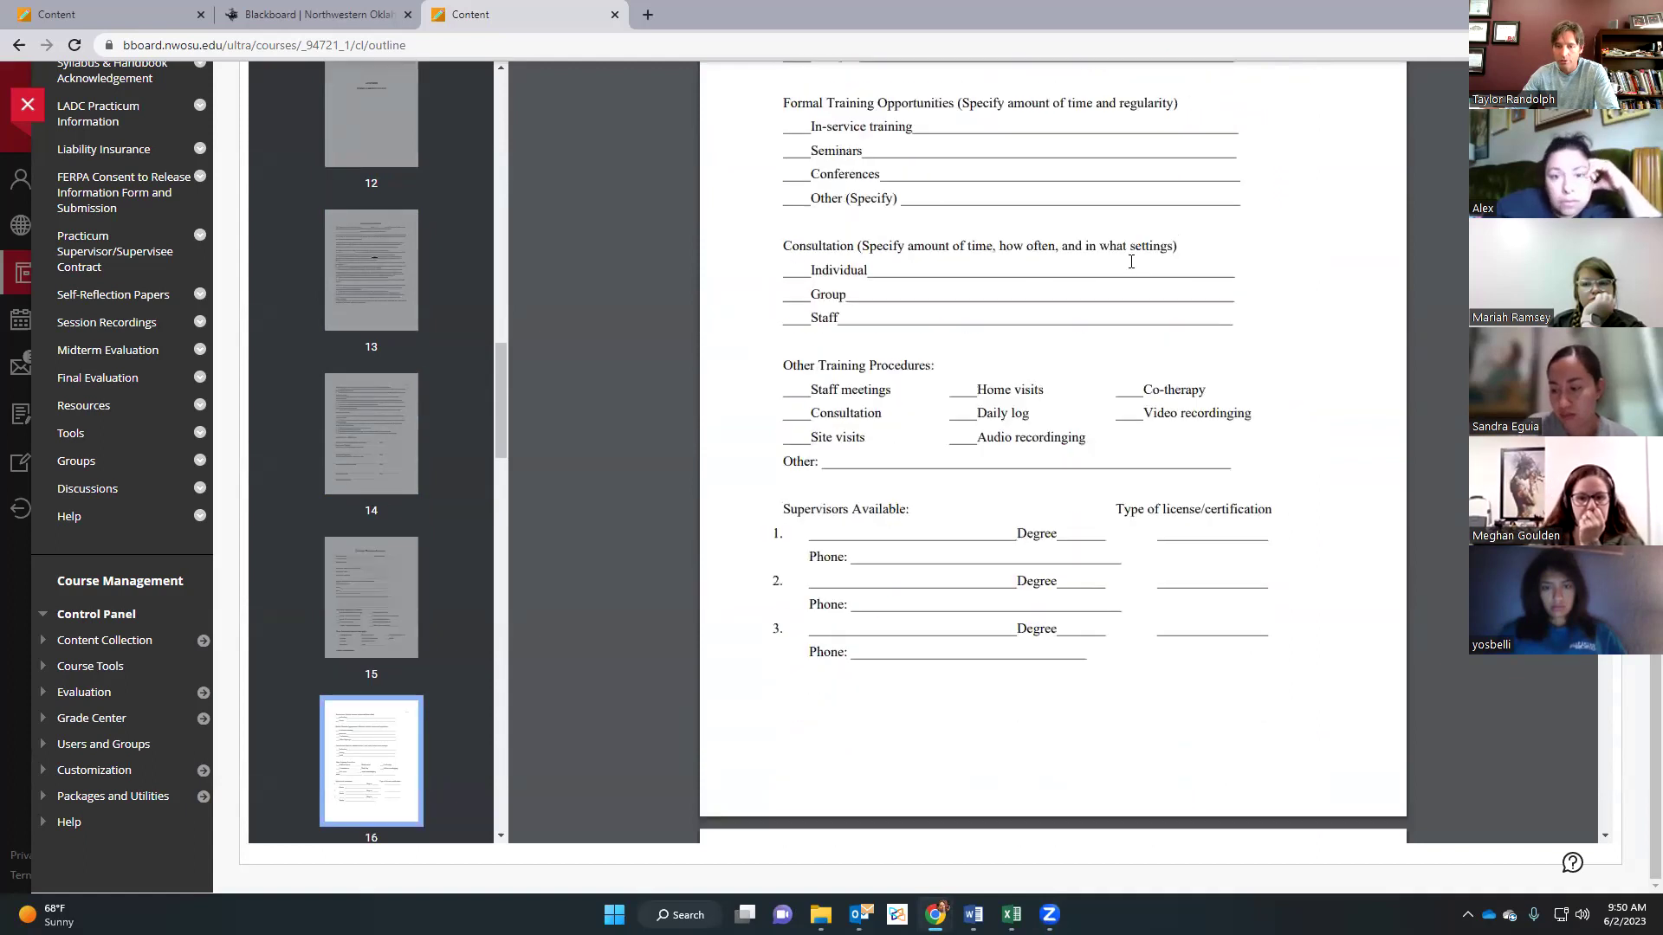
scroll(1132, 264, "down", 4)
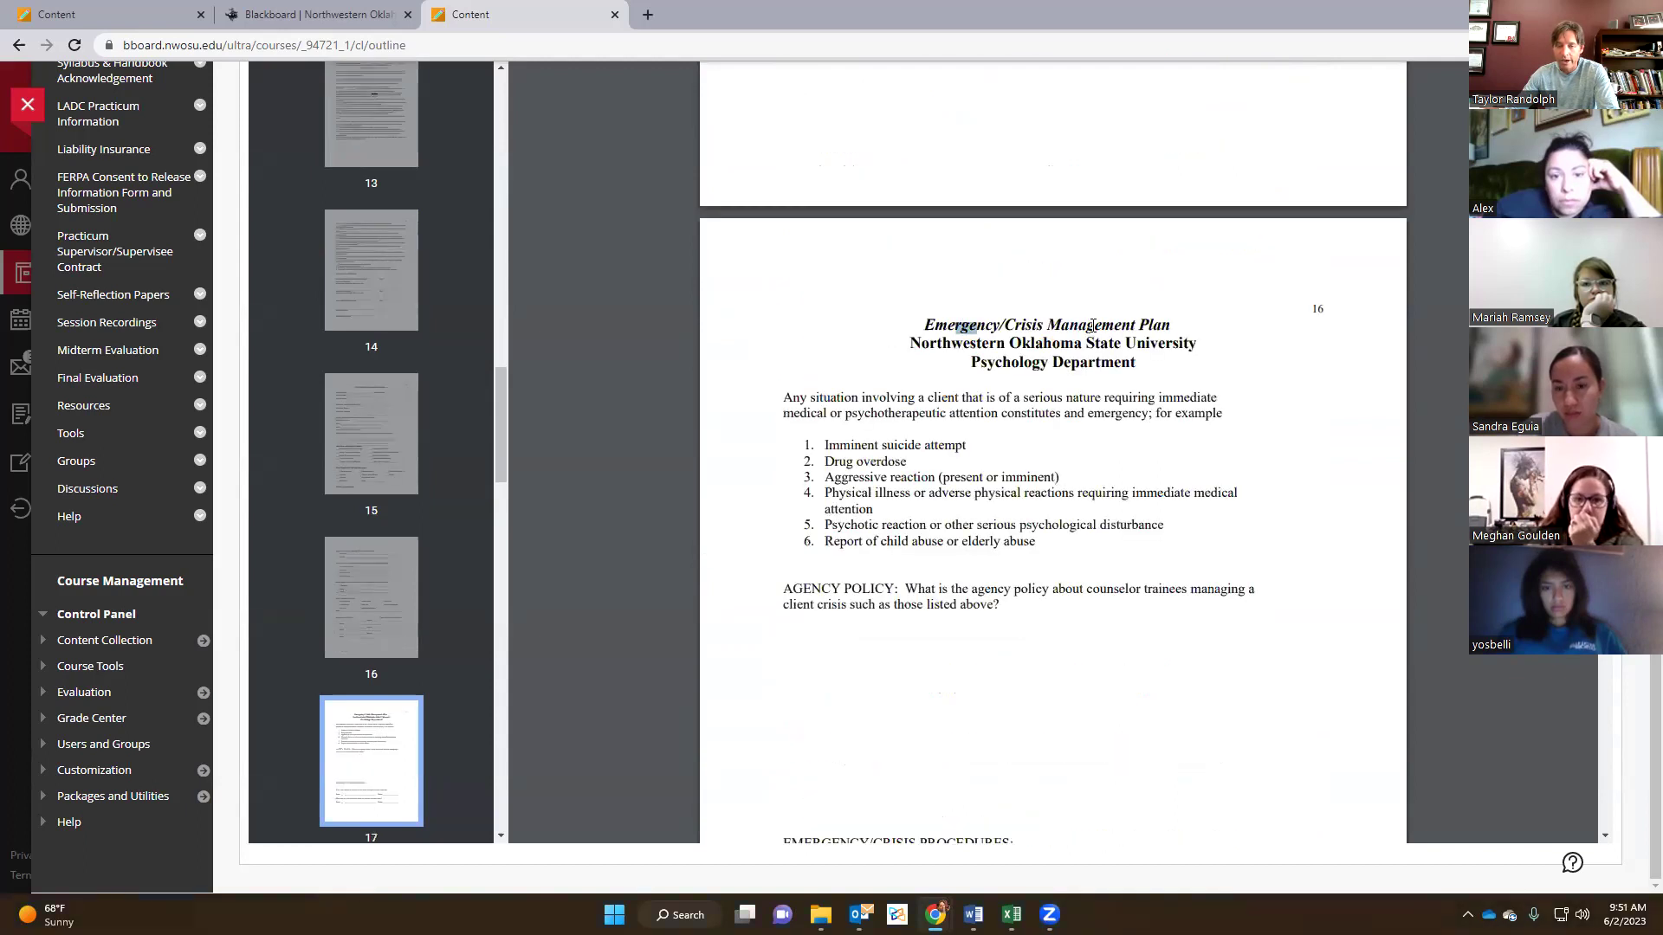
left_click_drag(1092, 325, 1148, 325)
scroll(1126, 347, "down", 7)
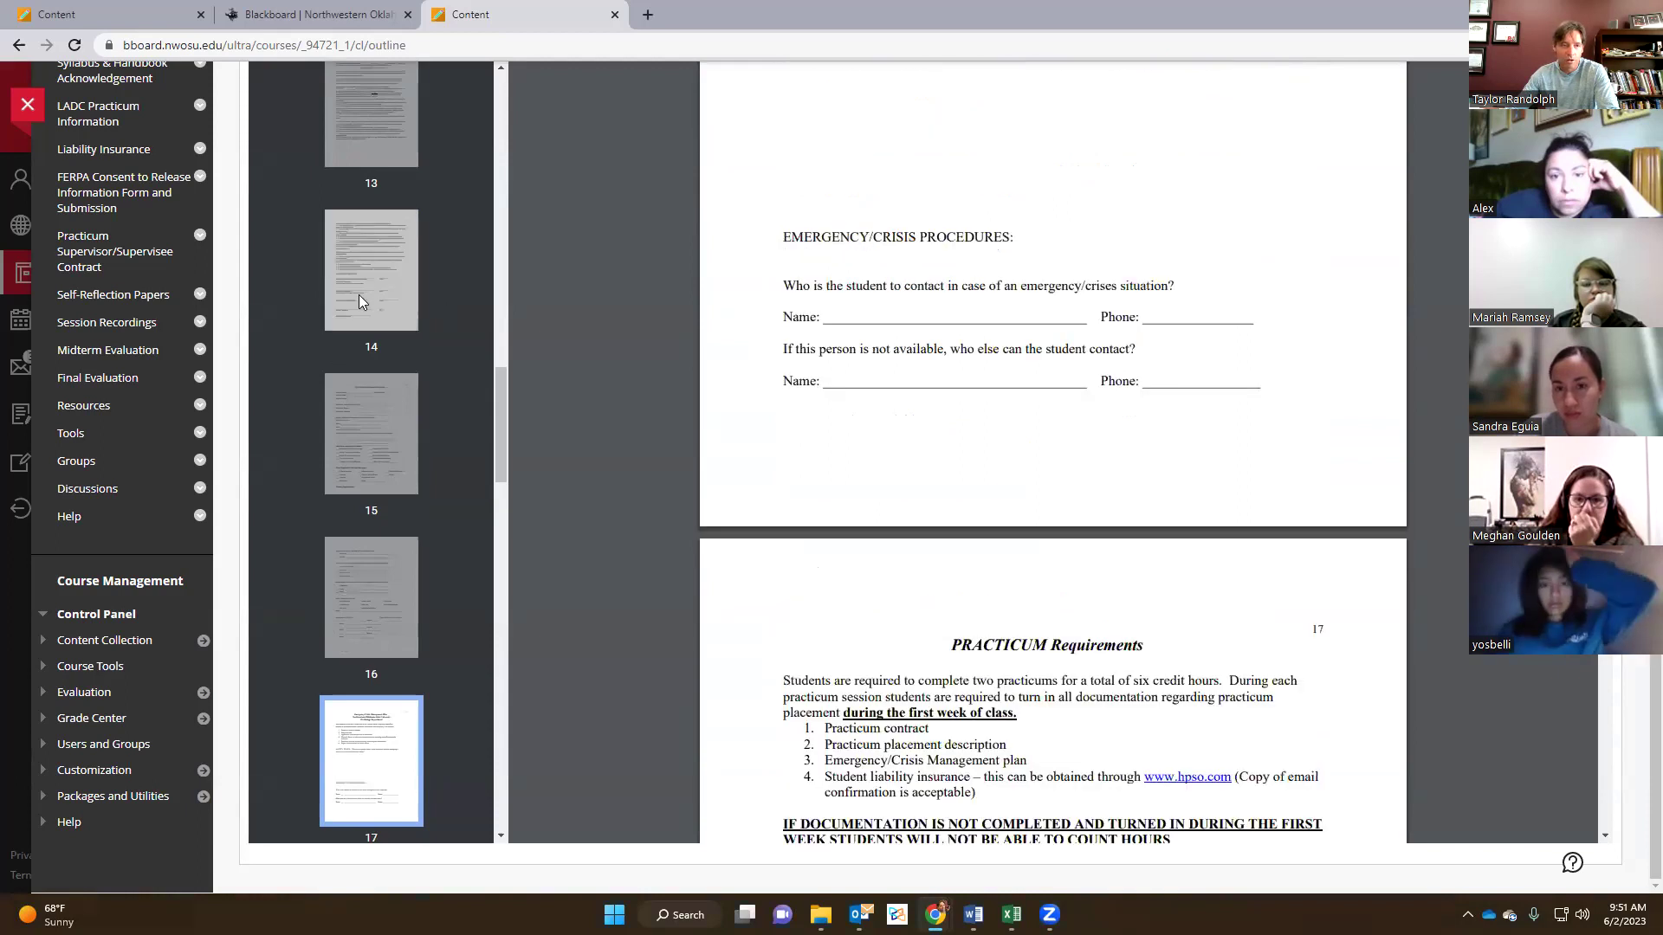
Step: View the submission page of the Practicum Supervisor/Supervisee Contract assignment and return to its content listing
left_click(95, 260)
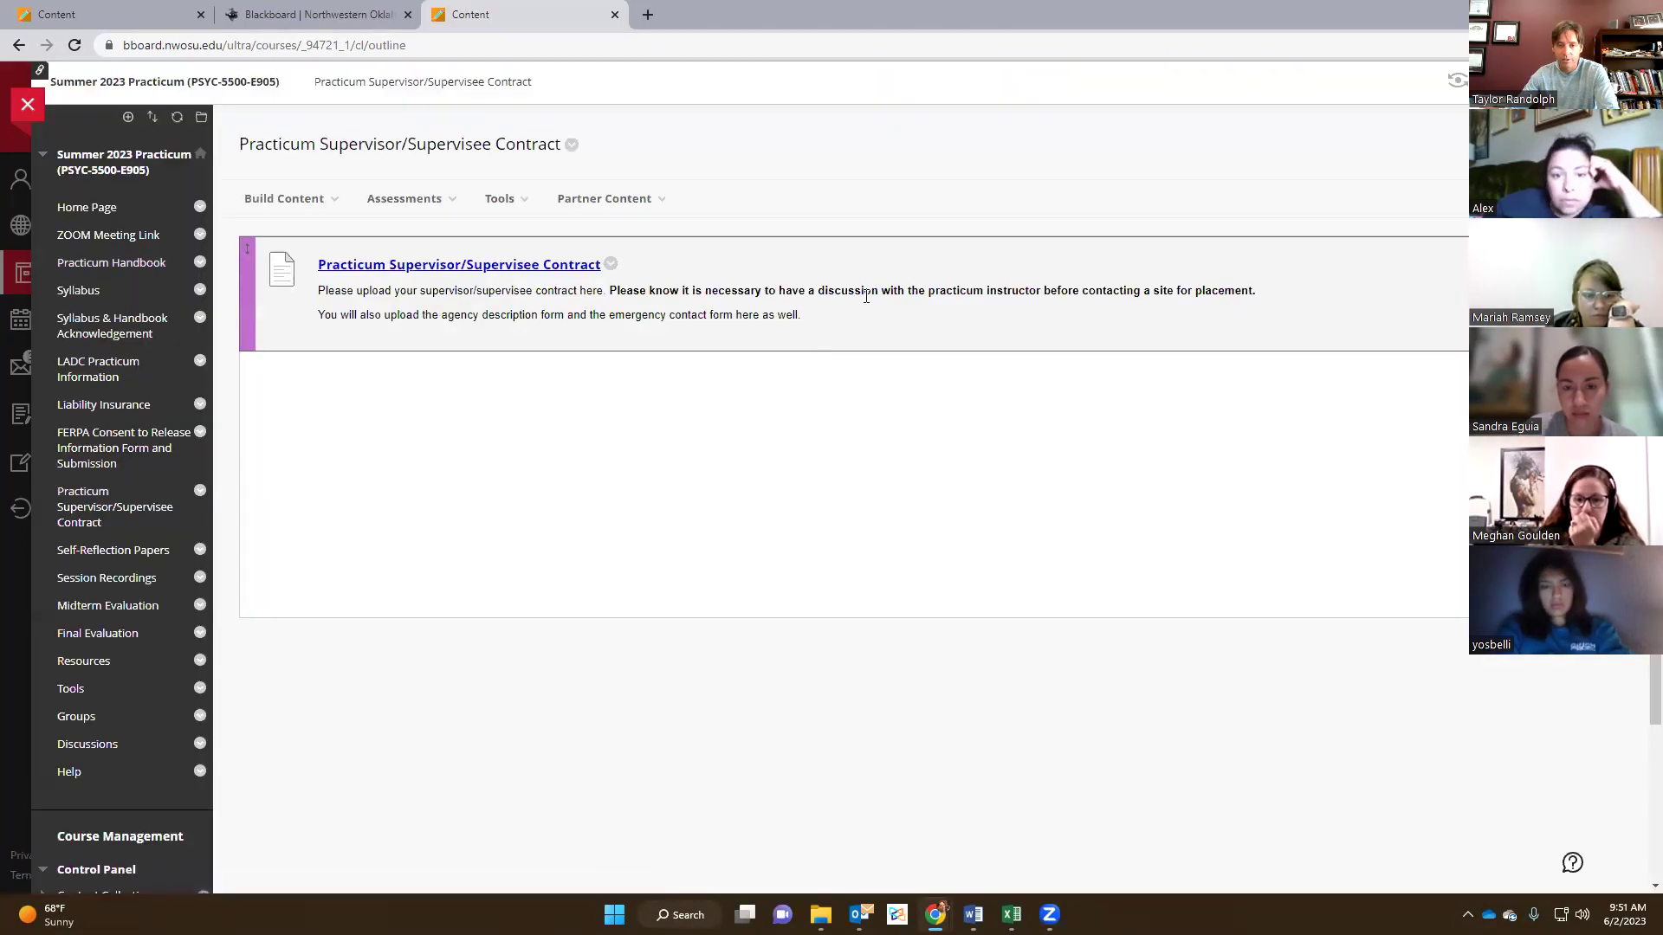
left_click(394, 269)
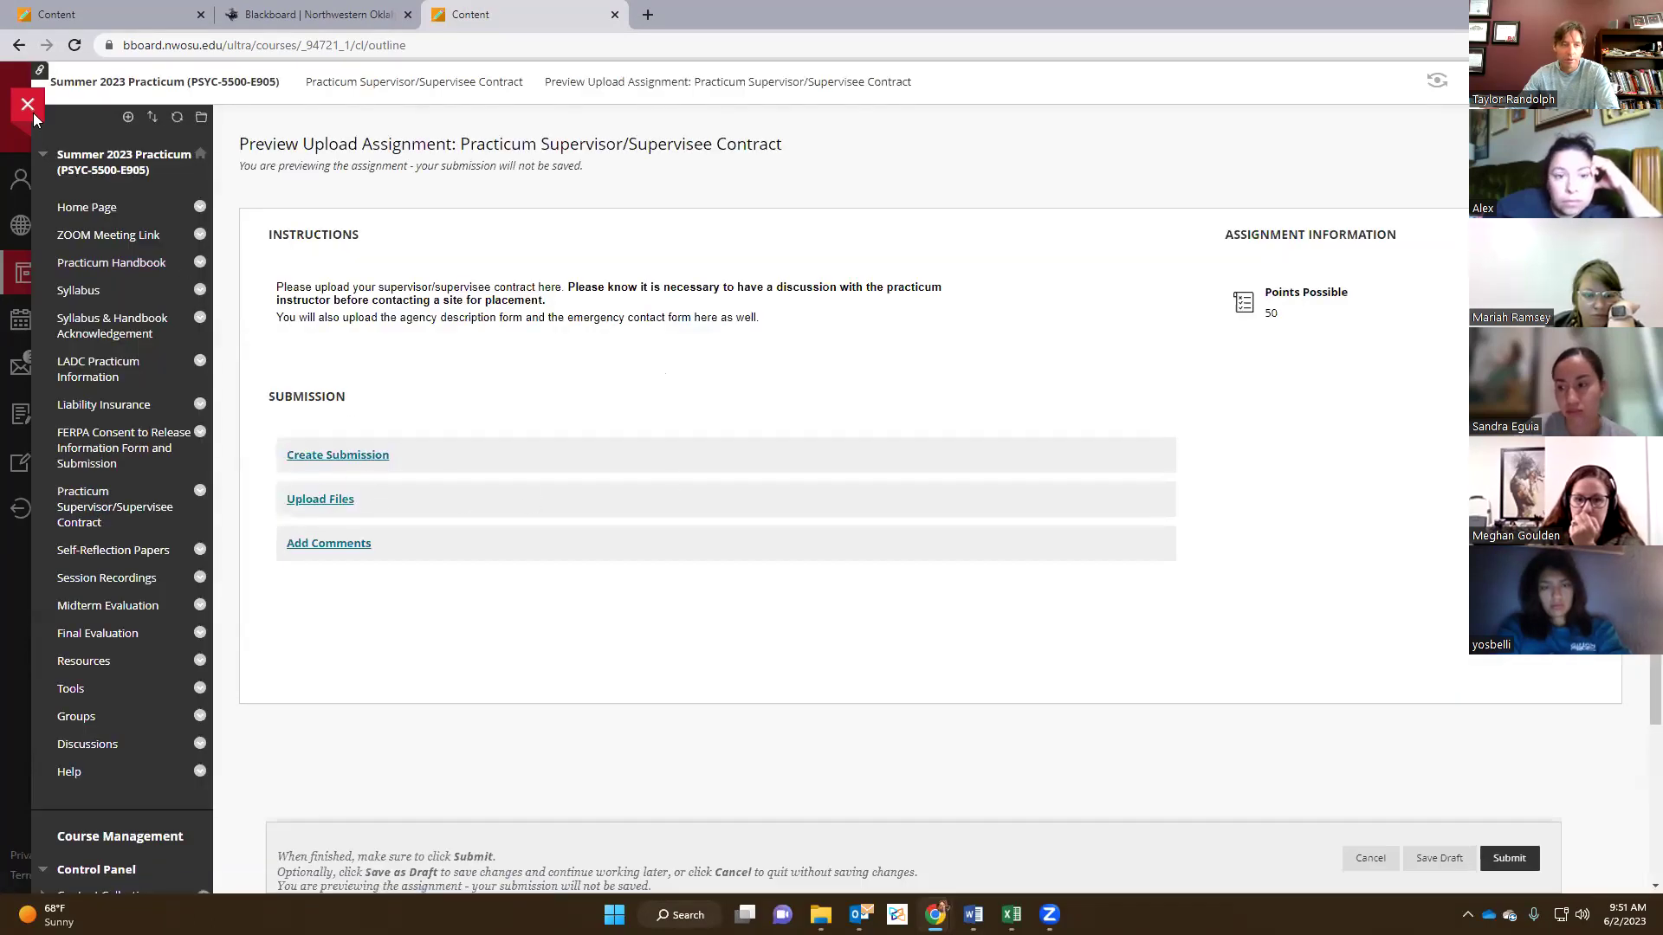
left_click(96, 511)
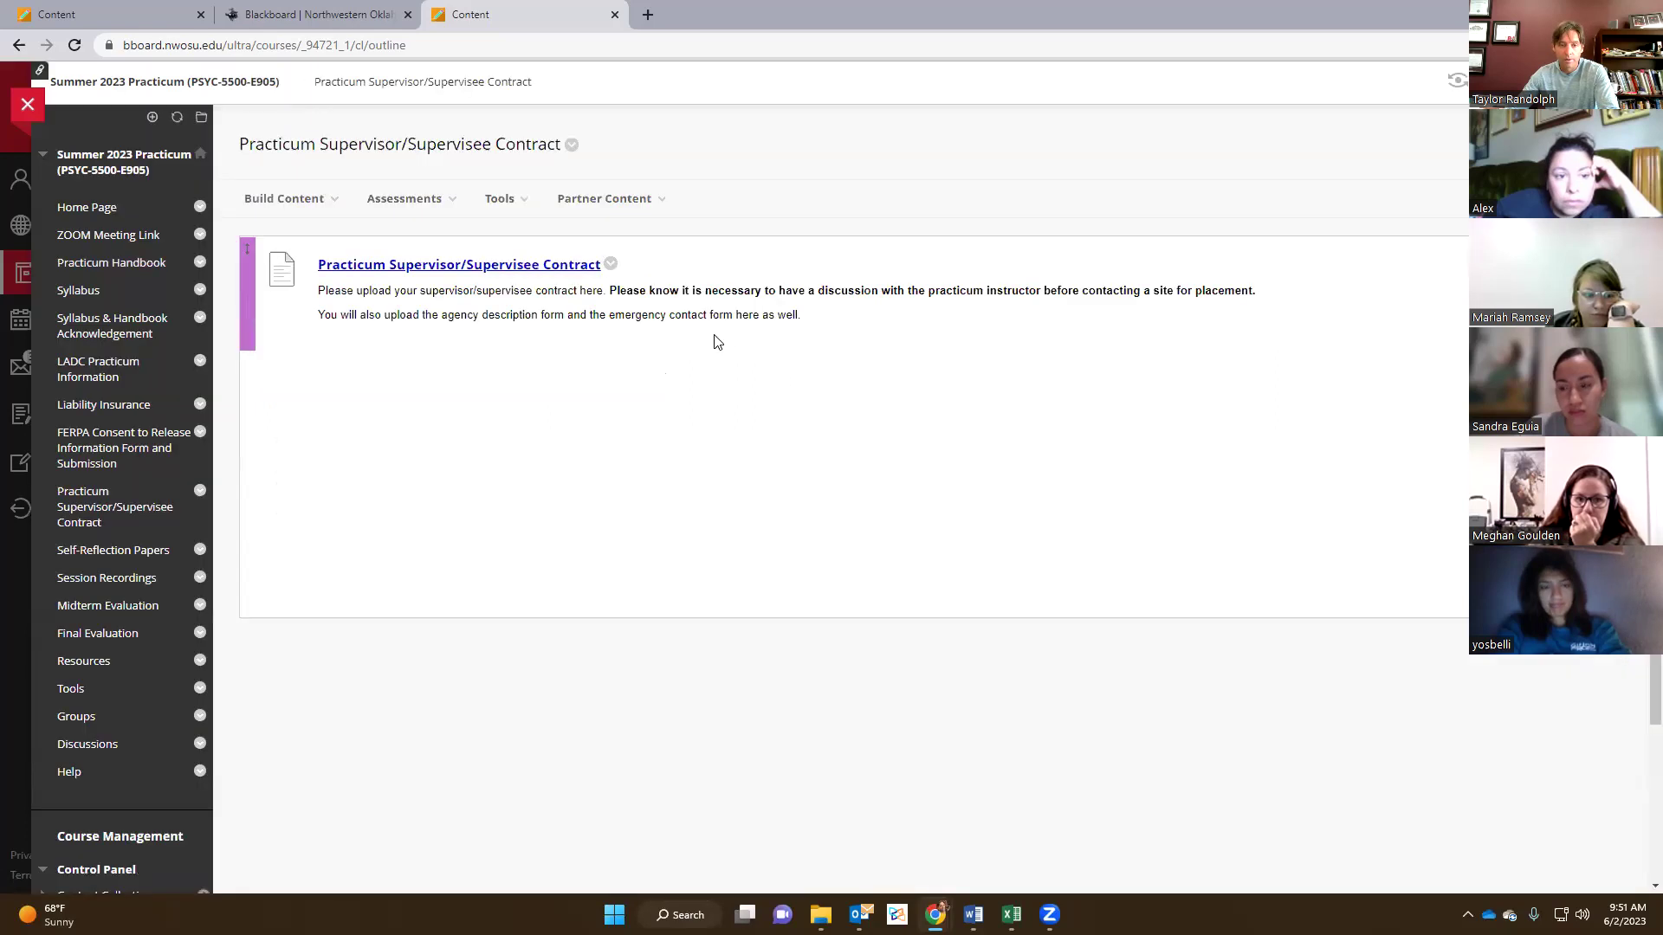
Step: Open the Practicum Supervisor/Supervisee Contract assignment for editing and review its instructions, files and due date sections
left_click(610, 264)
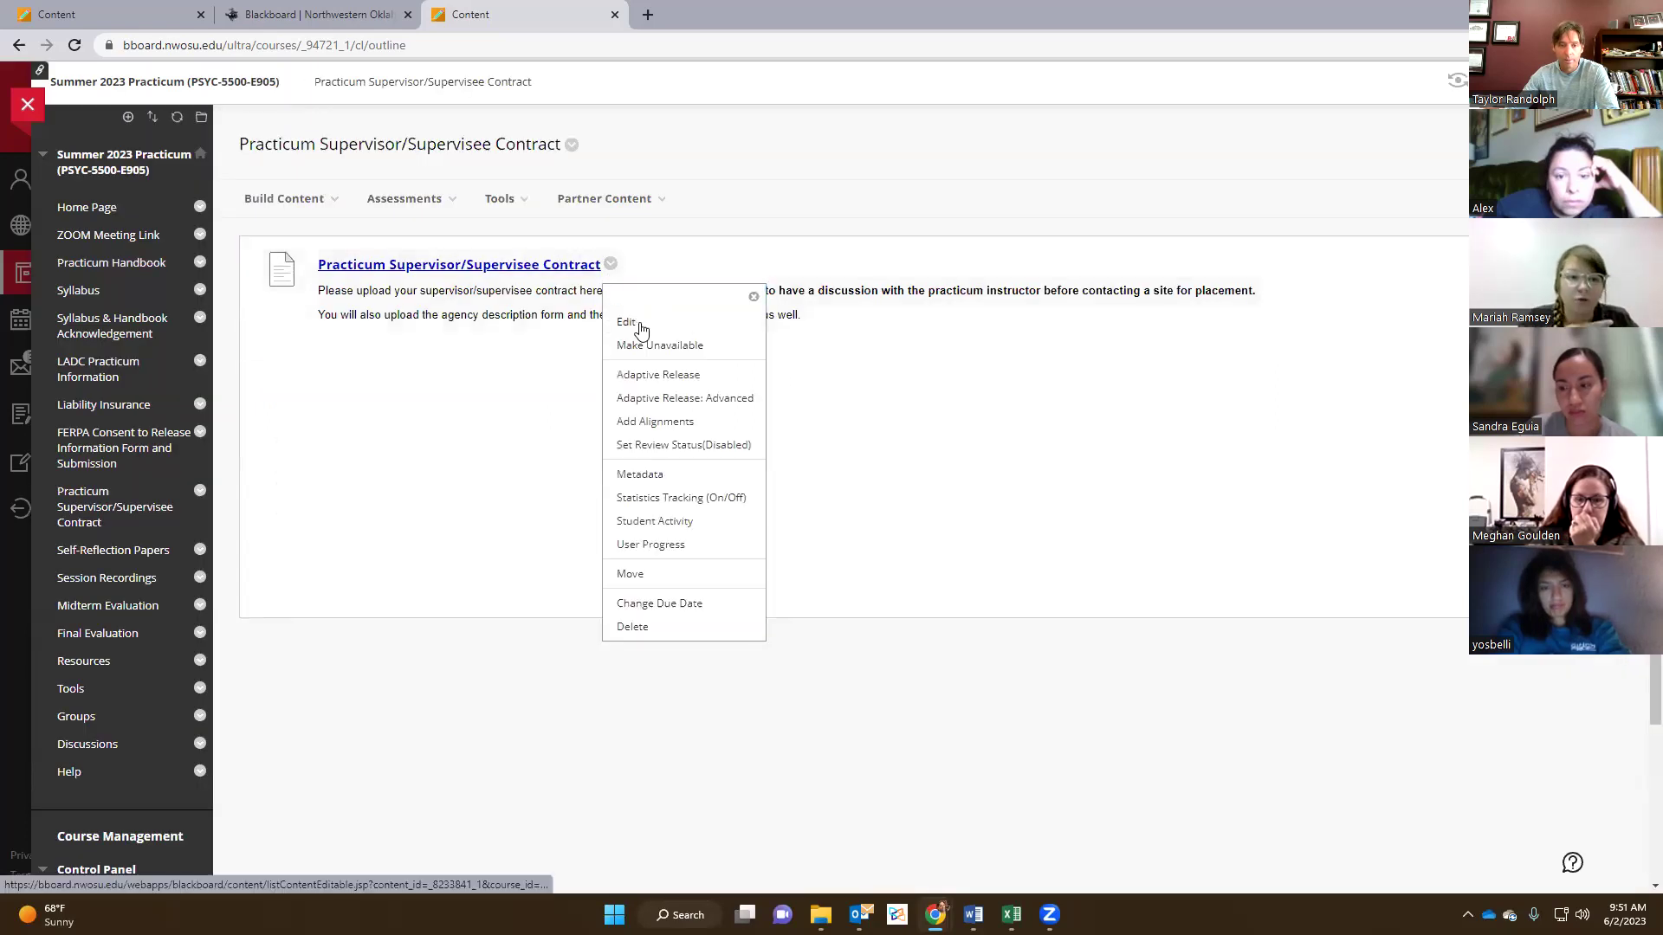
left_click(630, 322)
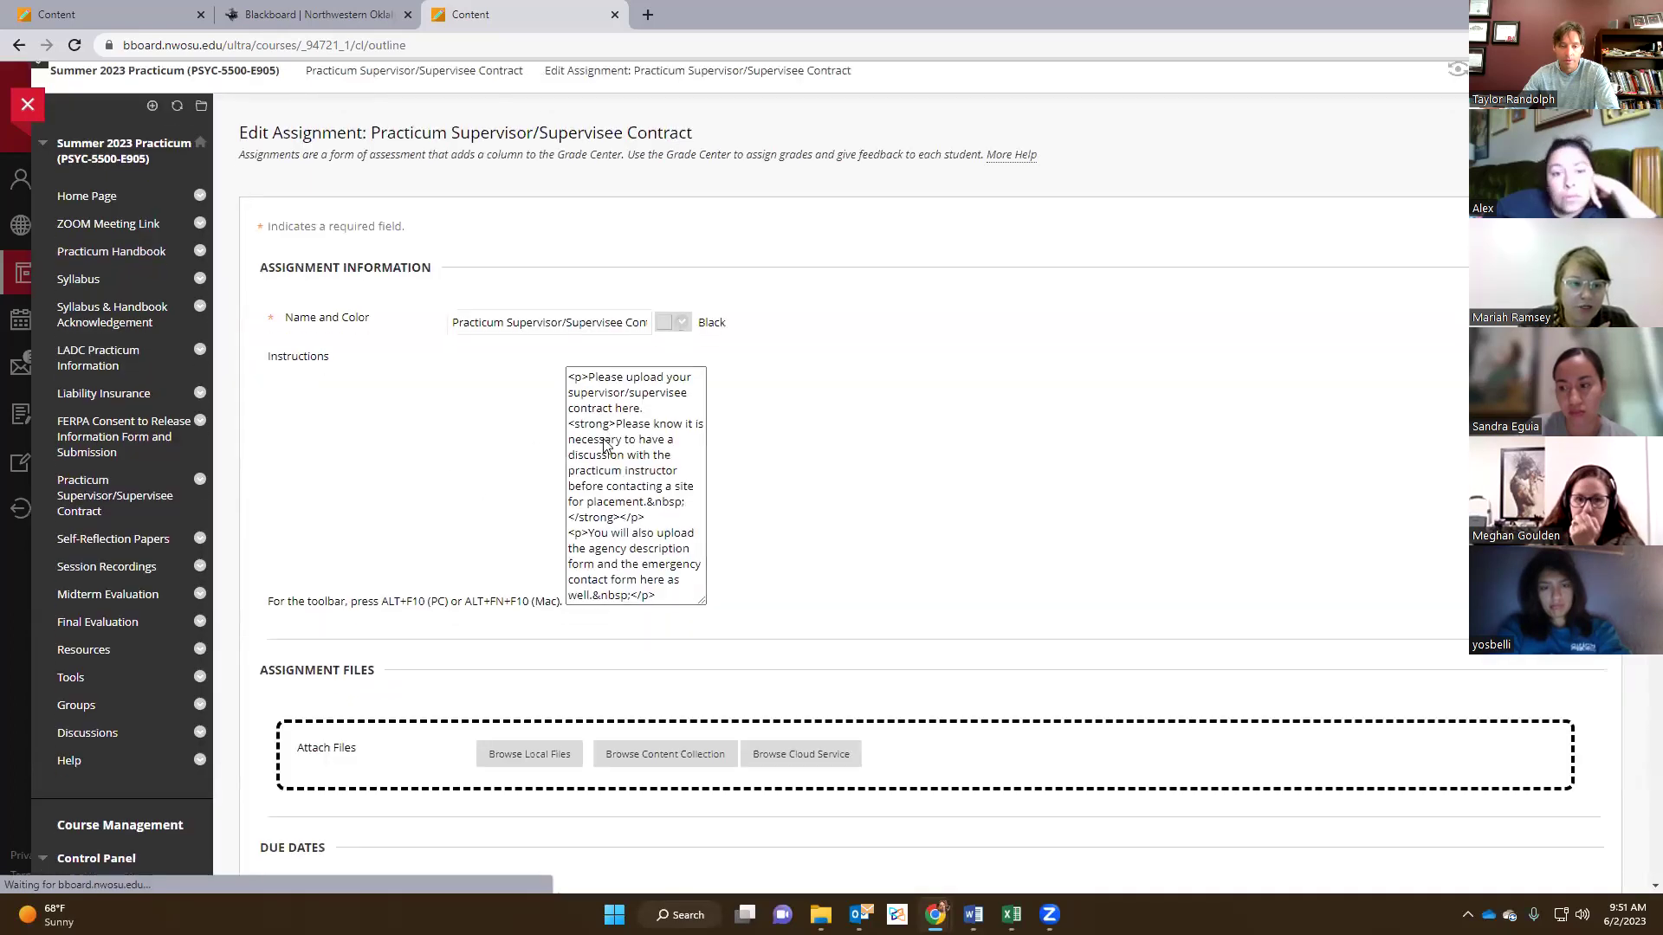
scroll(702, 440, "down", 4)
scroll(552, 505, "down", 5)
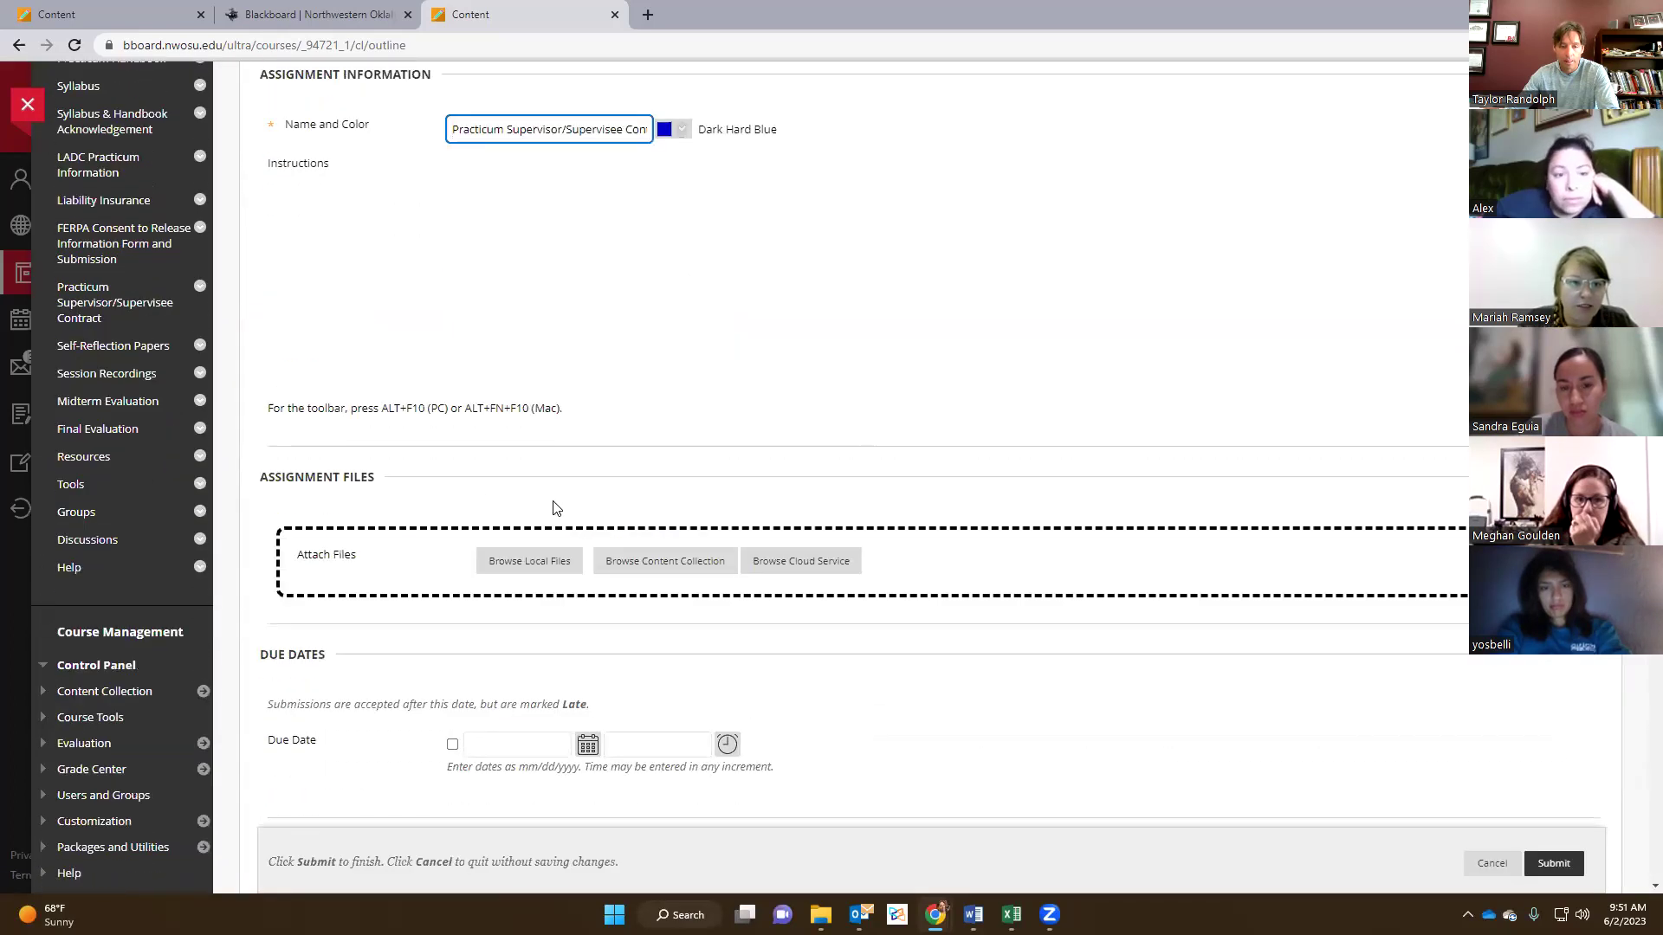
left_click(487, 540)
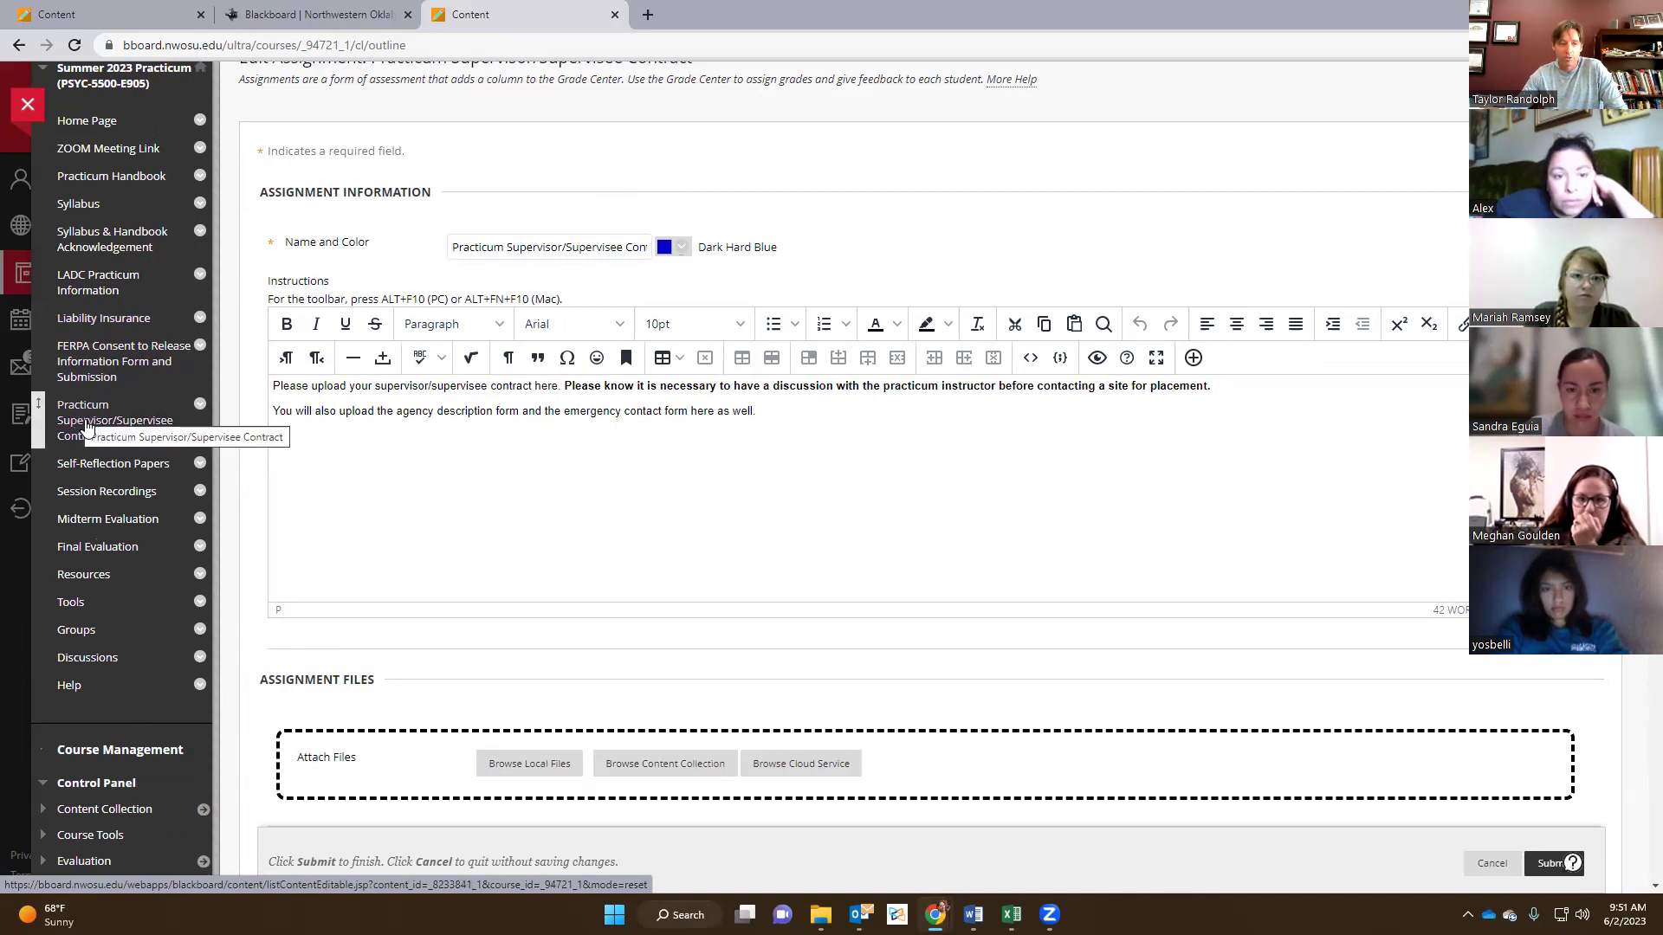
Step: Check the practicum site agreement, site description and contract item under the syllabus's Evaluation and Grading, highlighting "Description", and return to the assignment editor
left_click(93, 19)
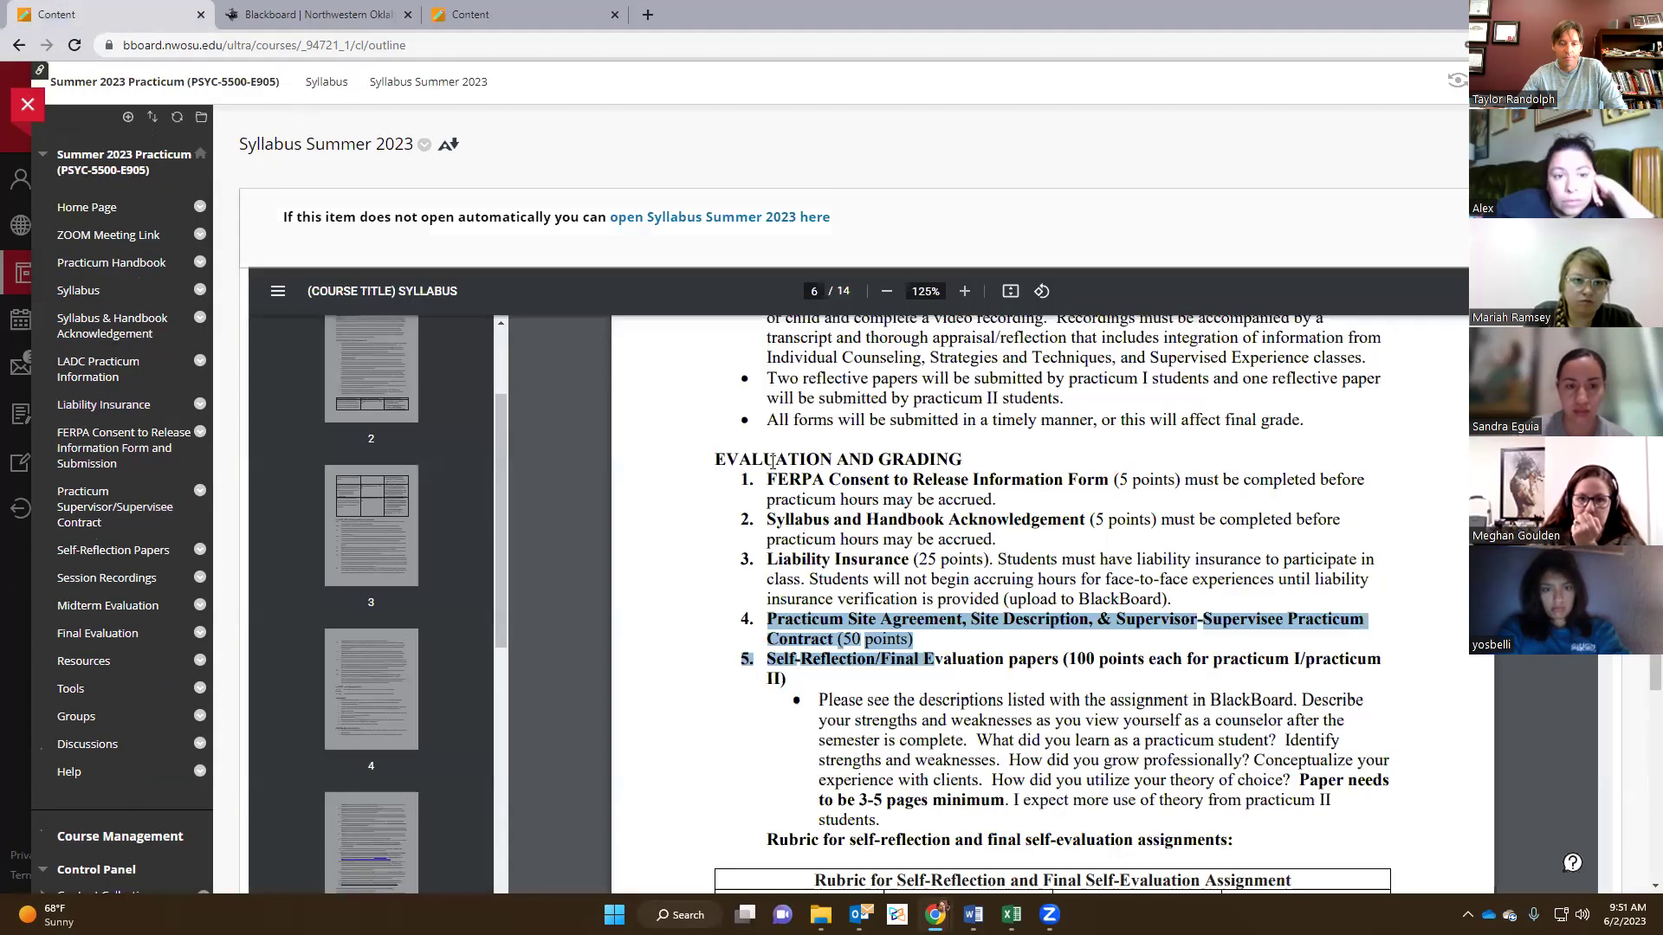
left_click(836, 616)
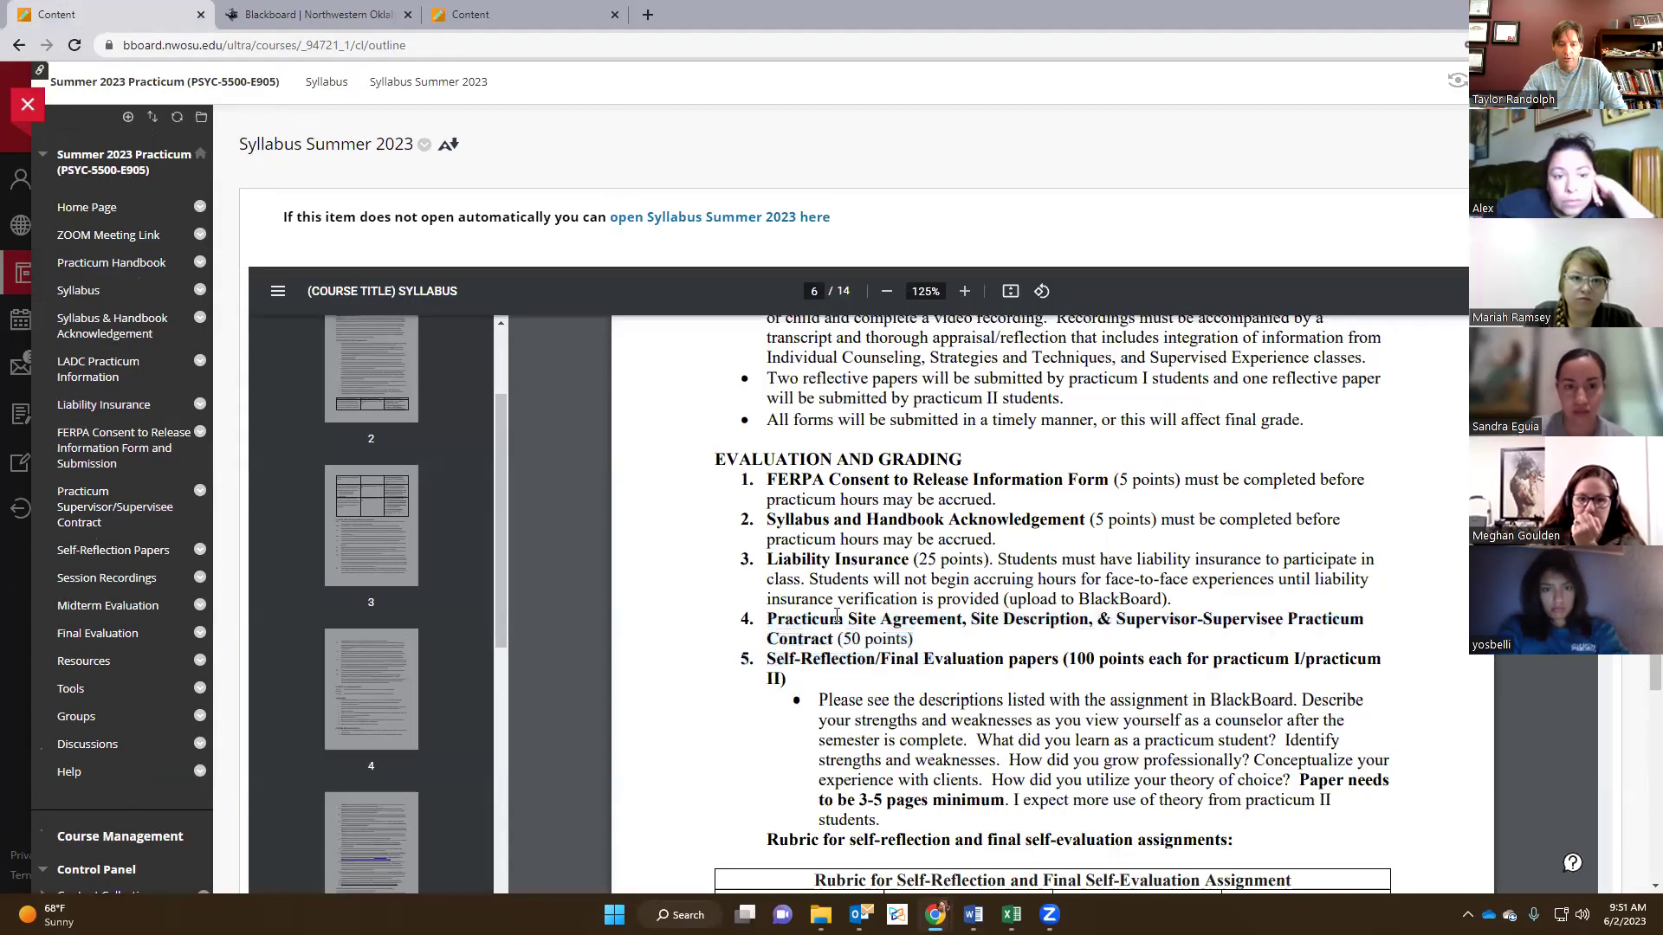
double_click(1035, 621)
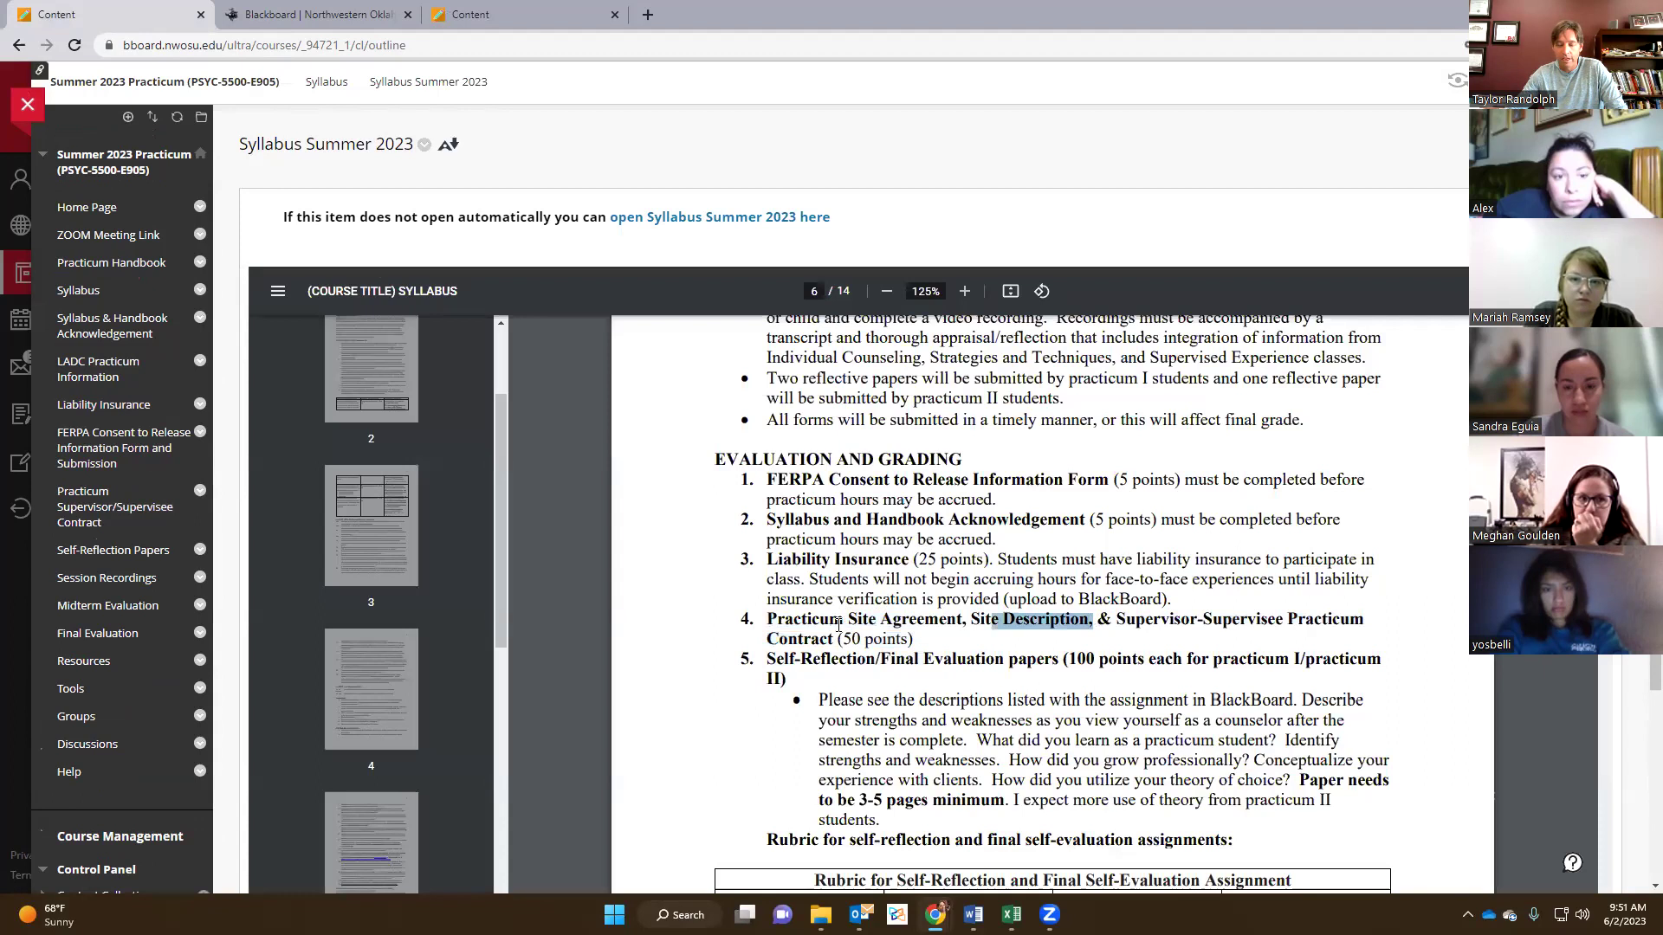
left_click(468, 11)
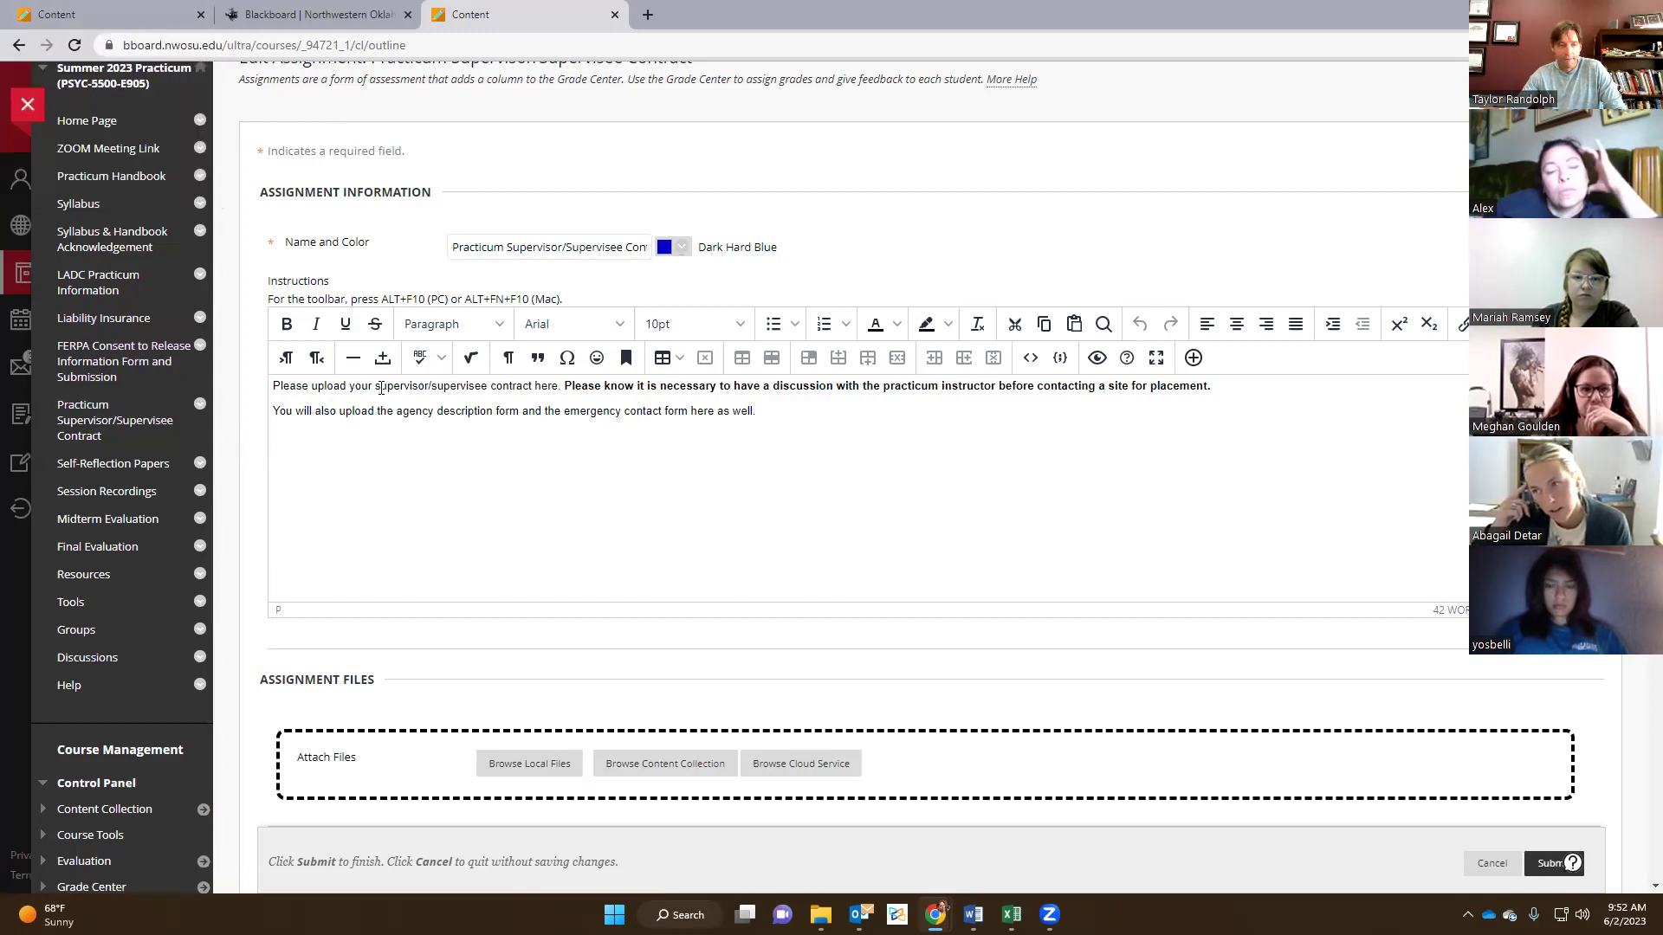
Step: Open the LADC Practicum Form from LADC Practicum Information and look over both of its pages
left_click(97, 277)
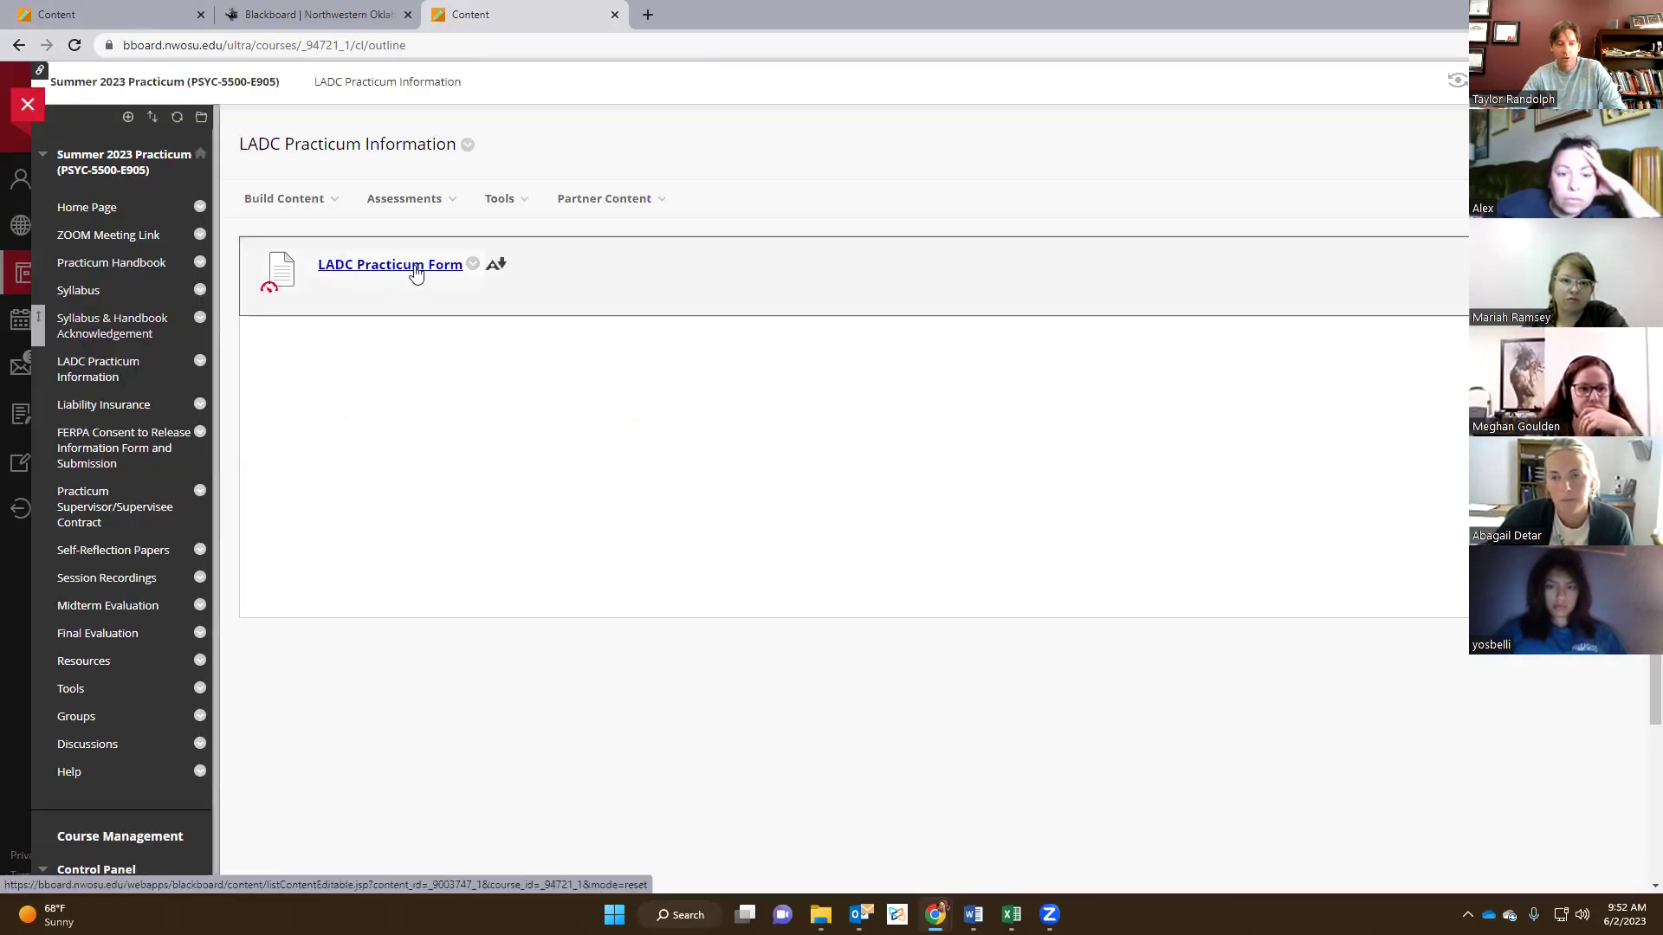
left_click(402, 273)
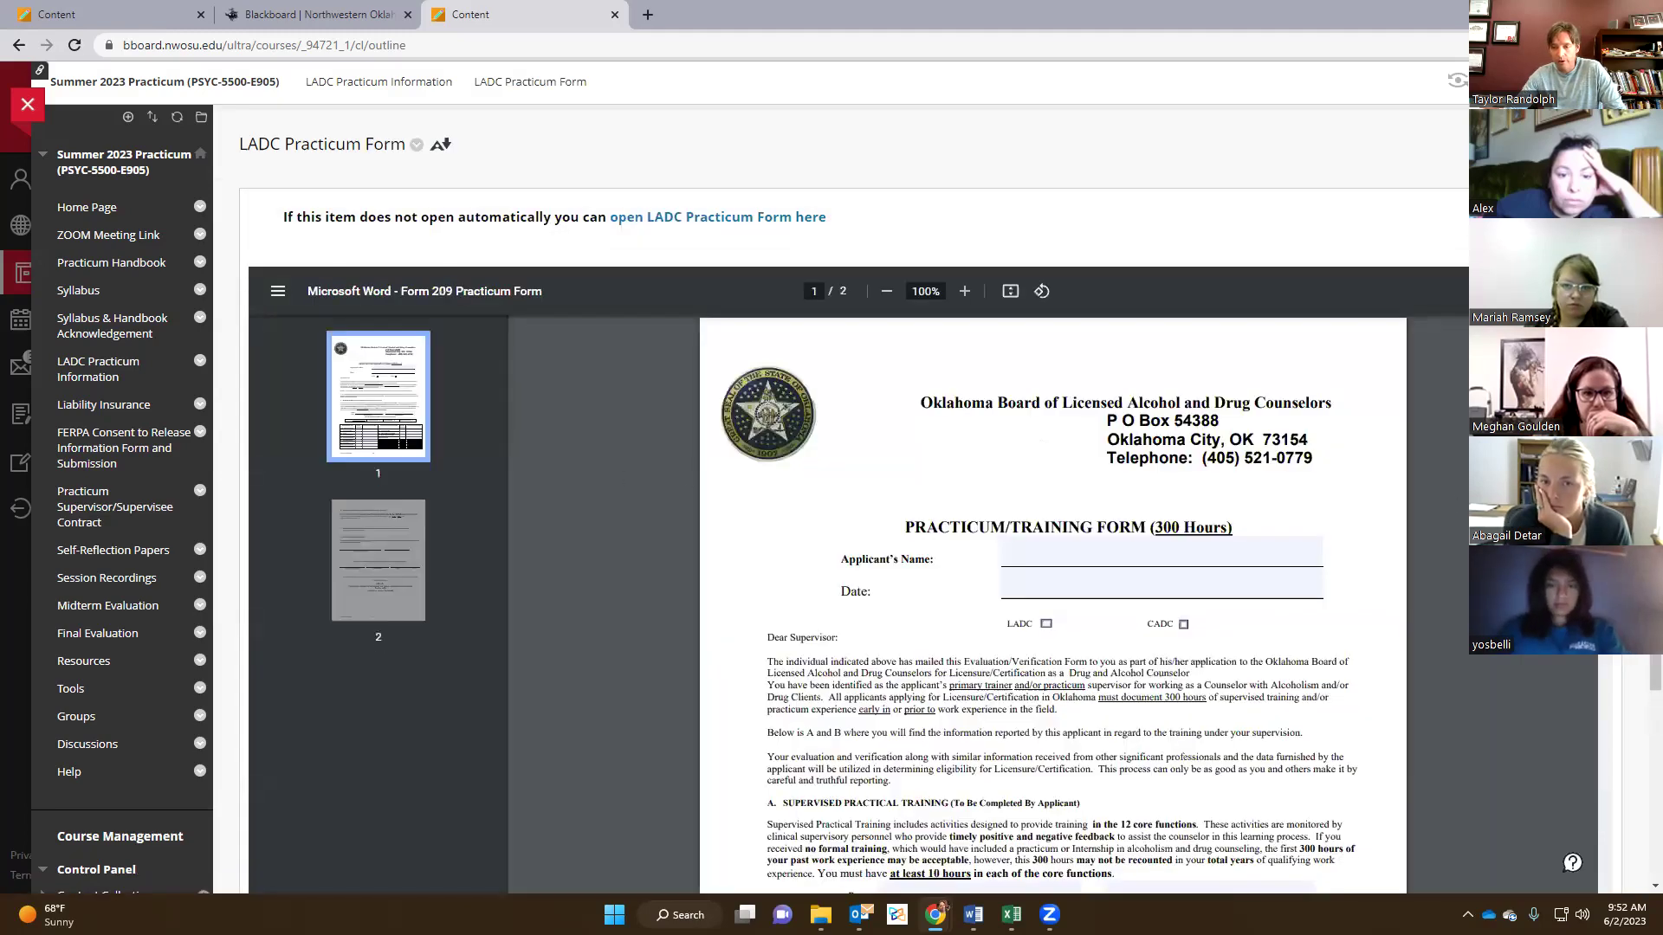
scroll(944, 417, "down", 2)
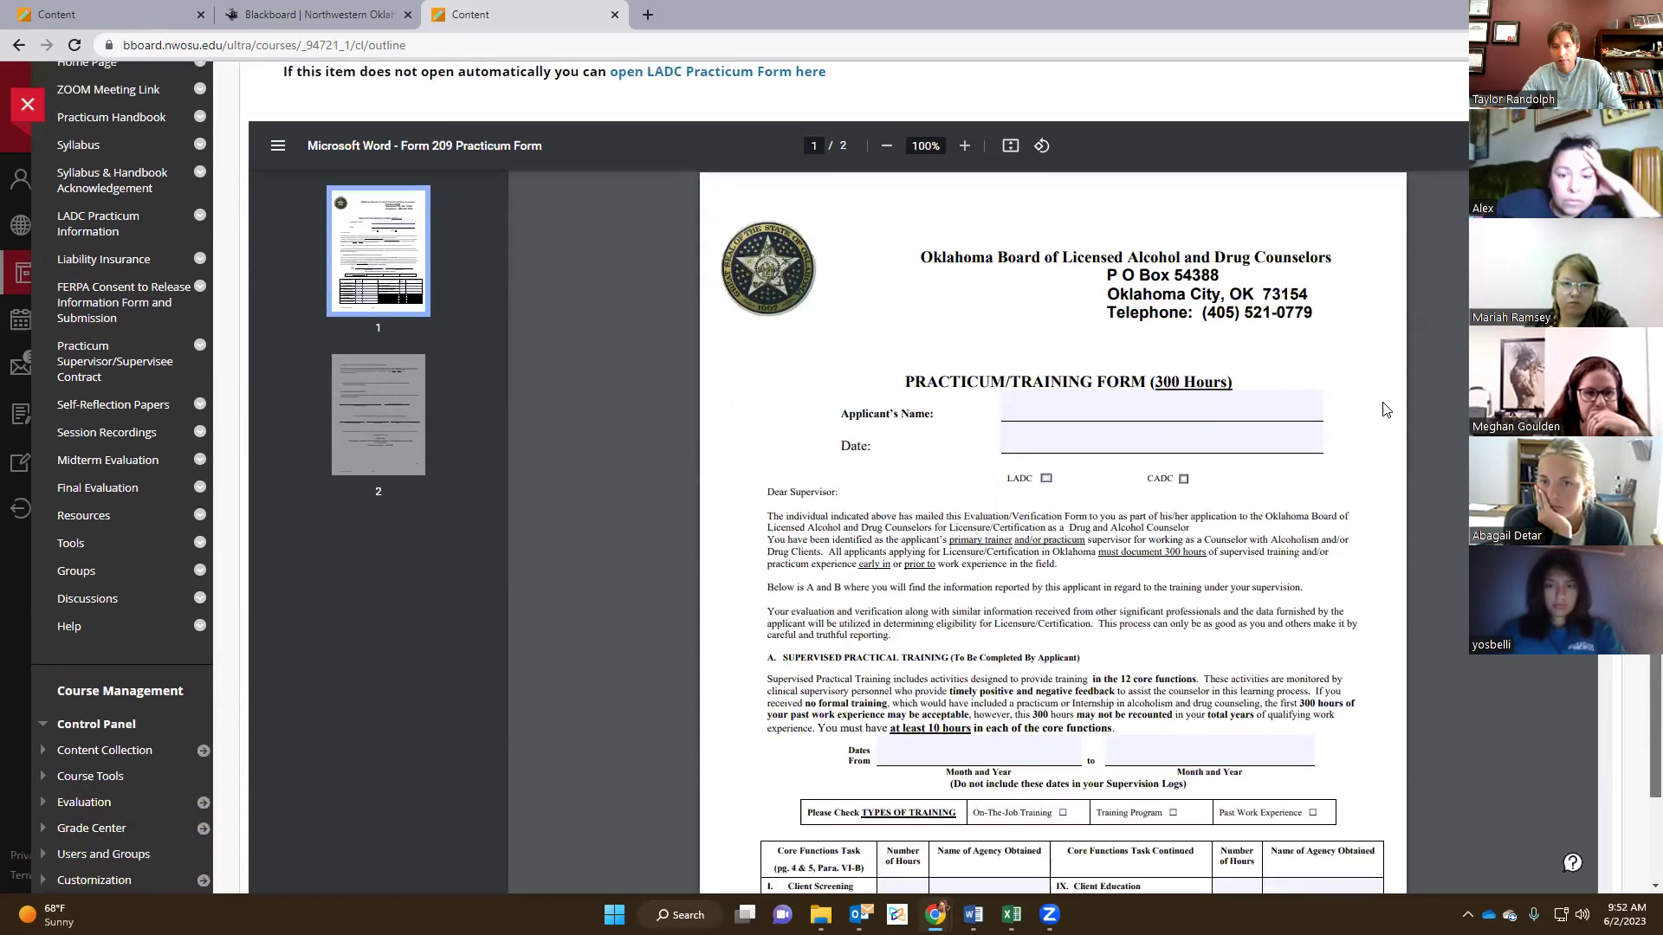
left_click(358, 394)
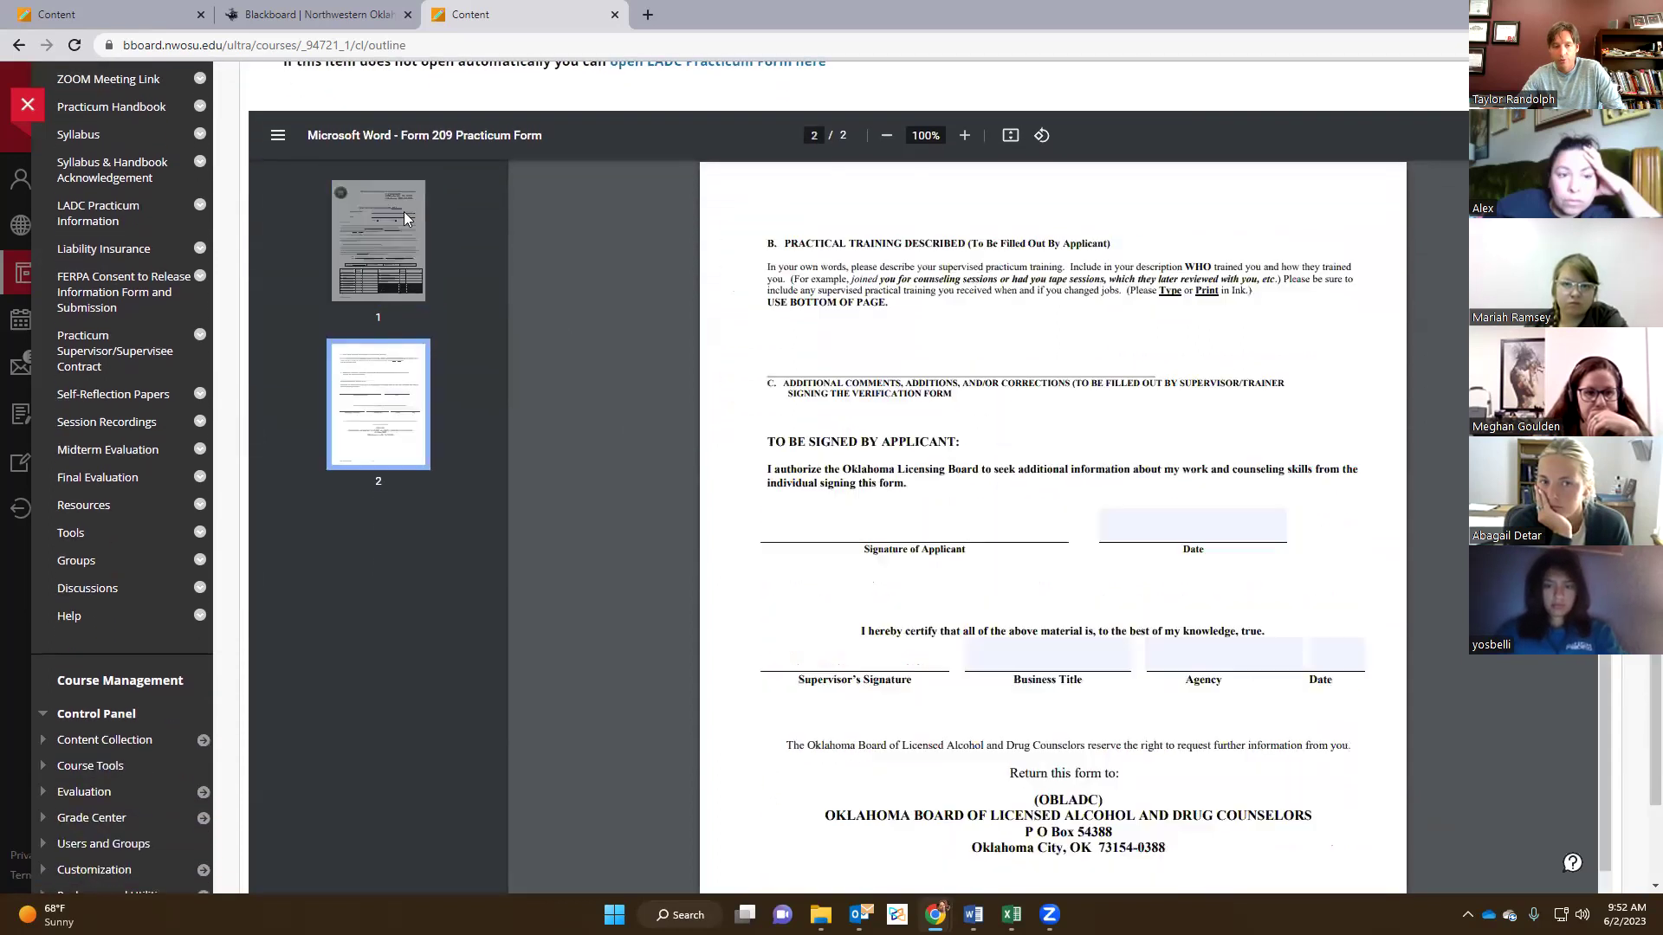
left_click(404, 218)
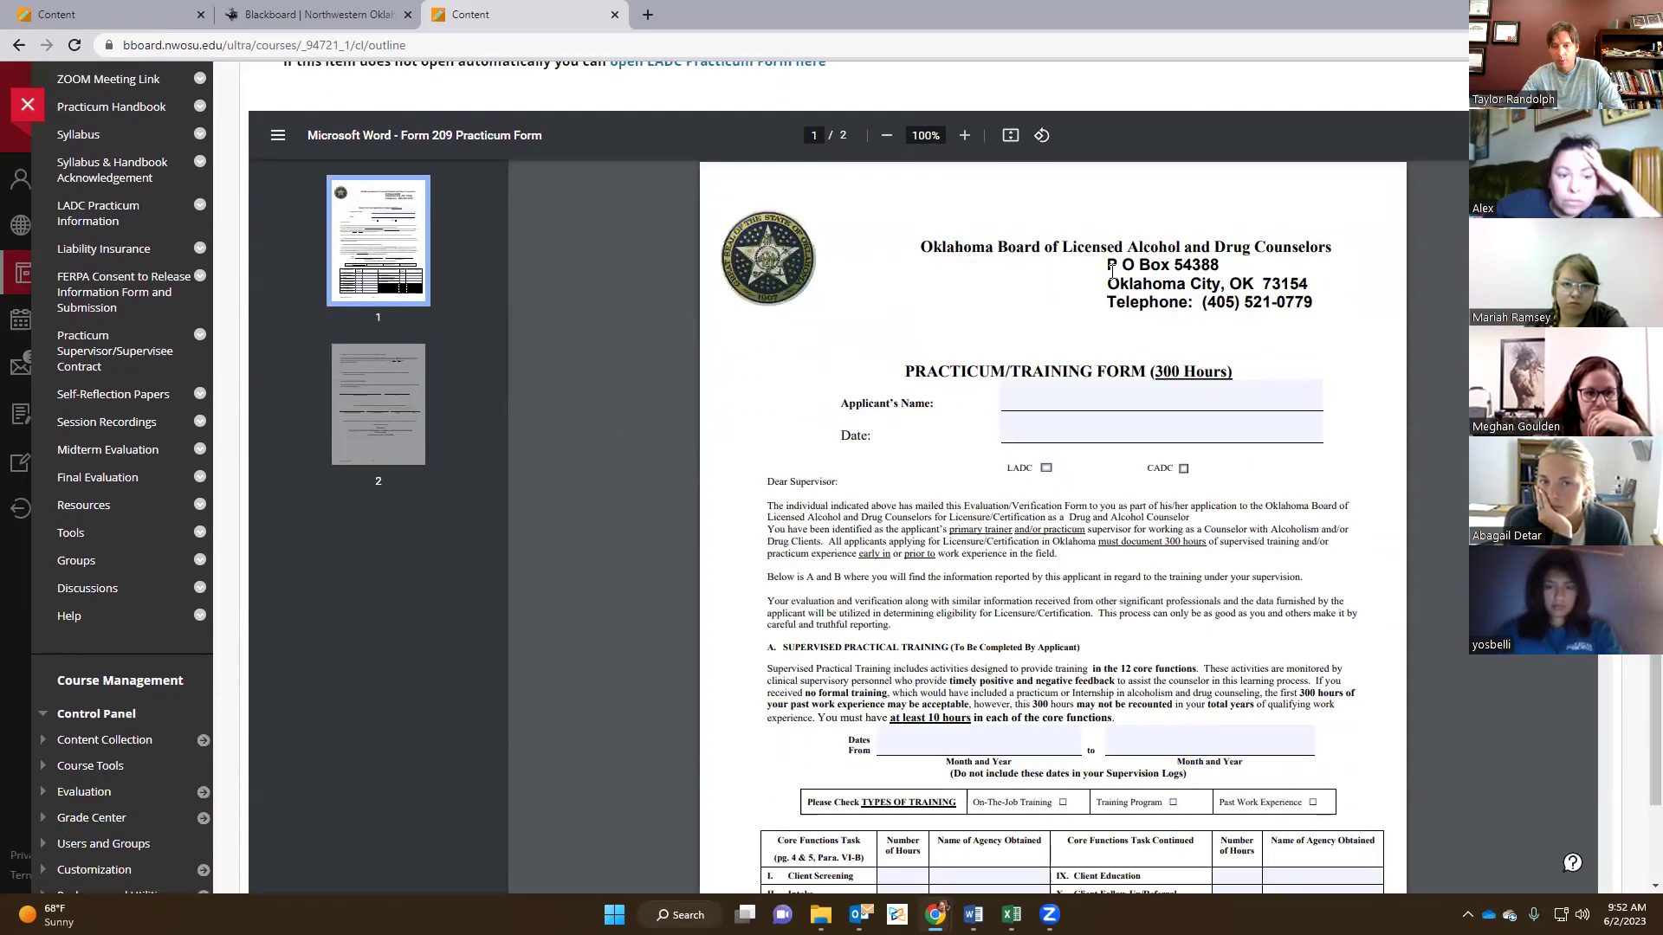
Step: Highlight the licensing board's name on the LADC form and enlarge the document to 150% at the core functions table
left_click_drag(1002, 247, 1333, 247)
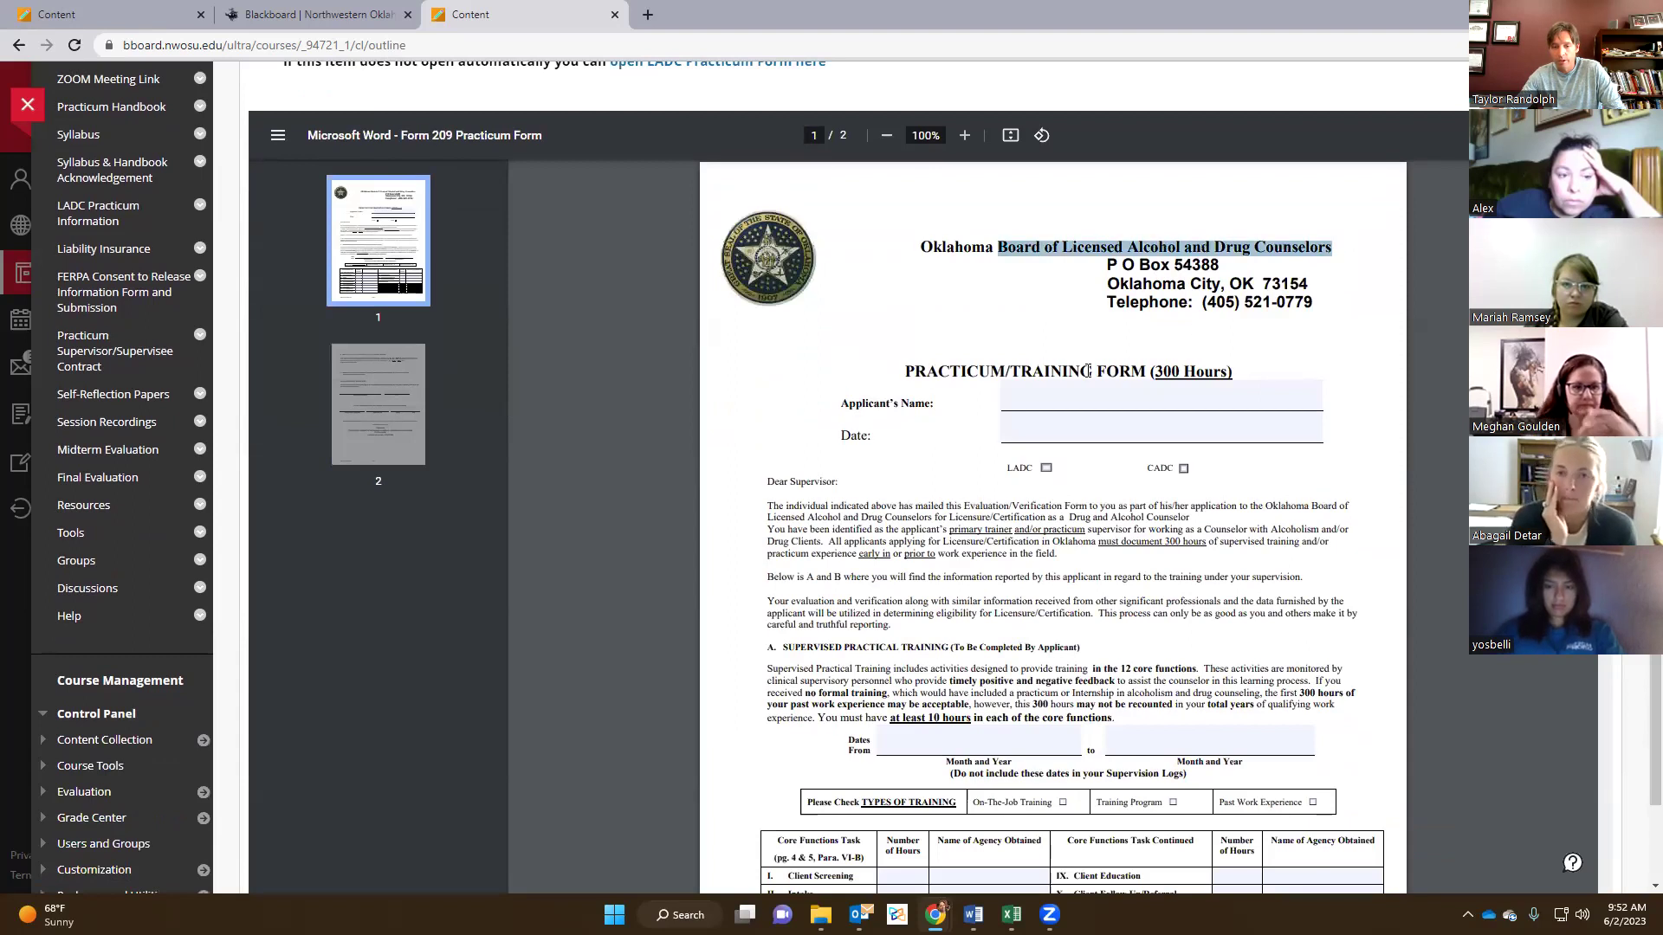
scroll(1082, 419, "down", 3)
scroll(1082, 420, "down", 4)
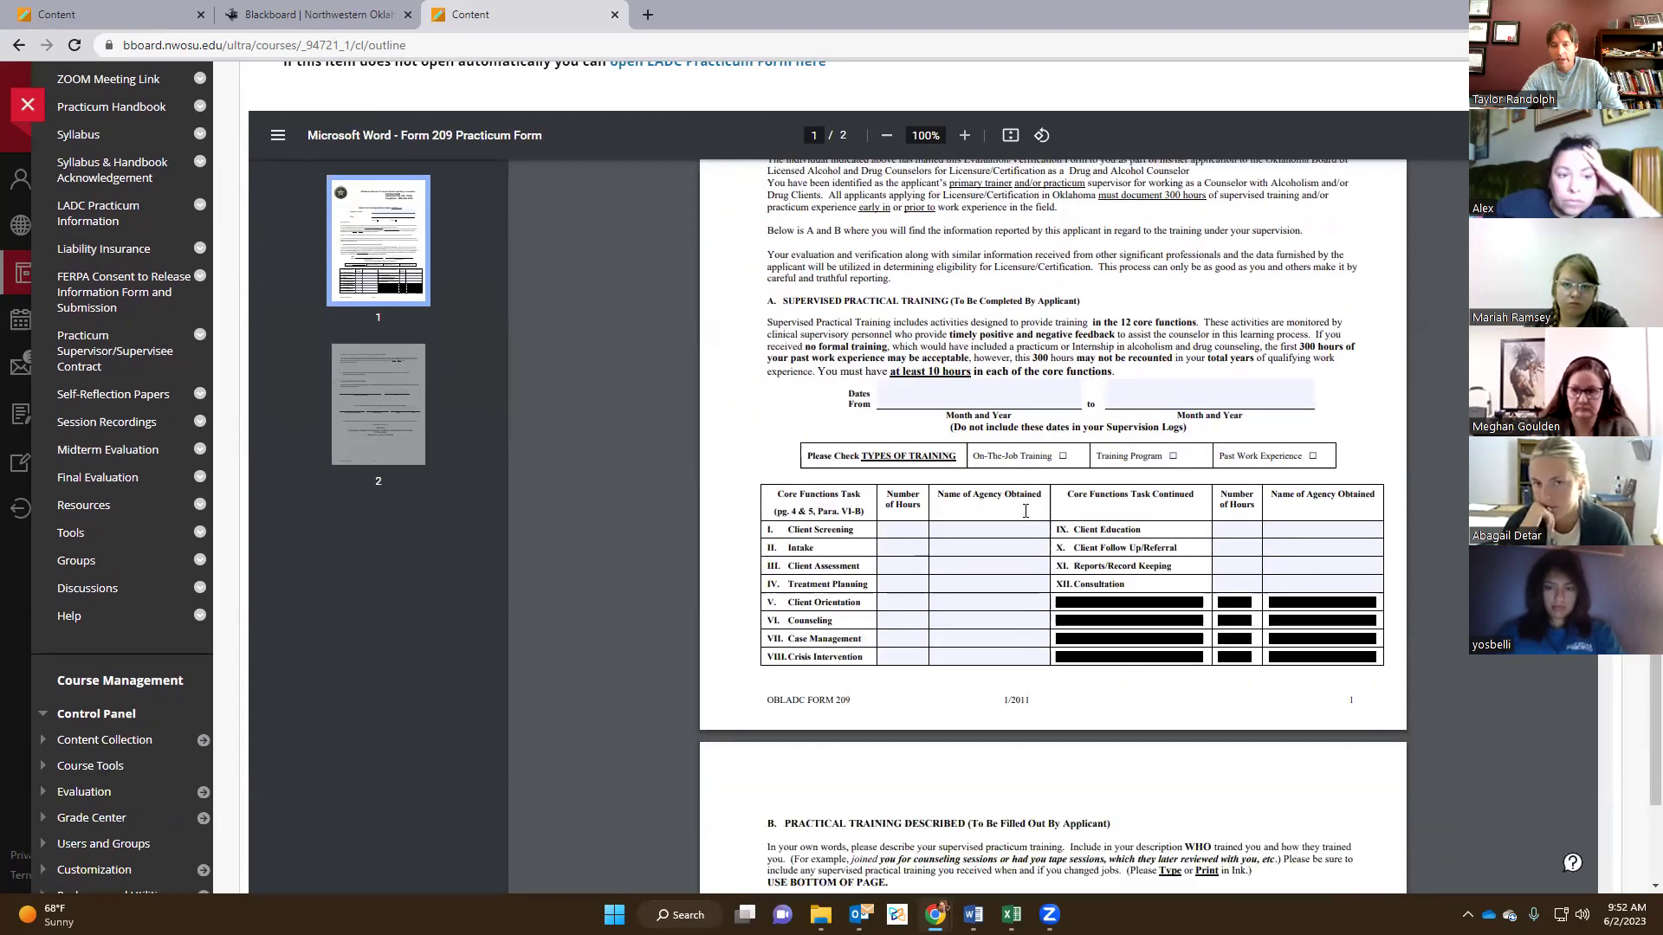
left_click(965, 135)
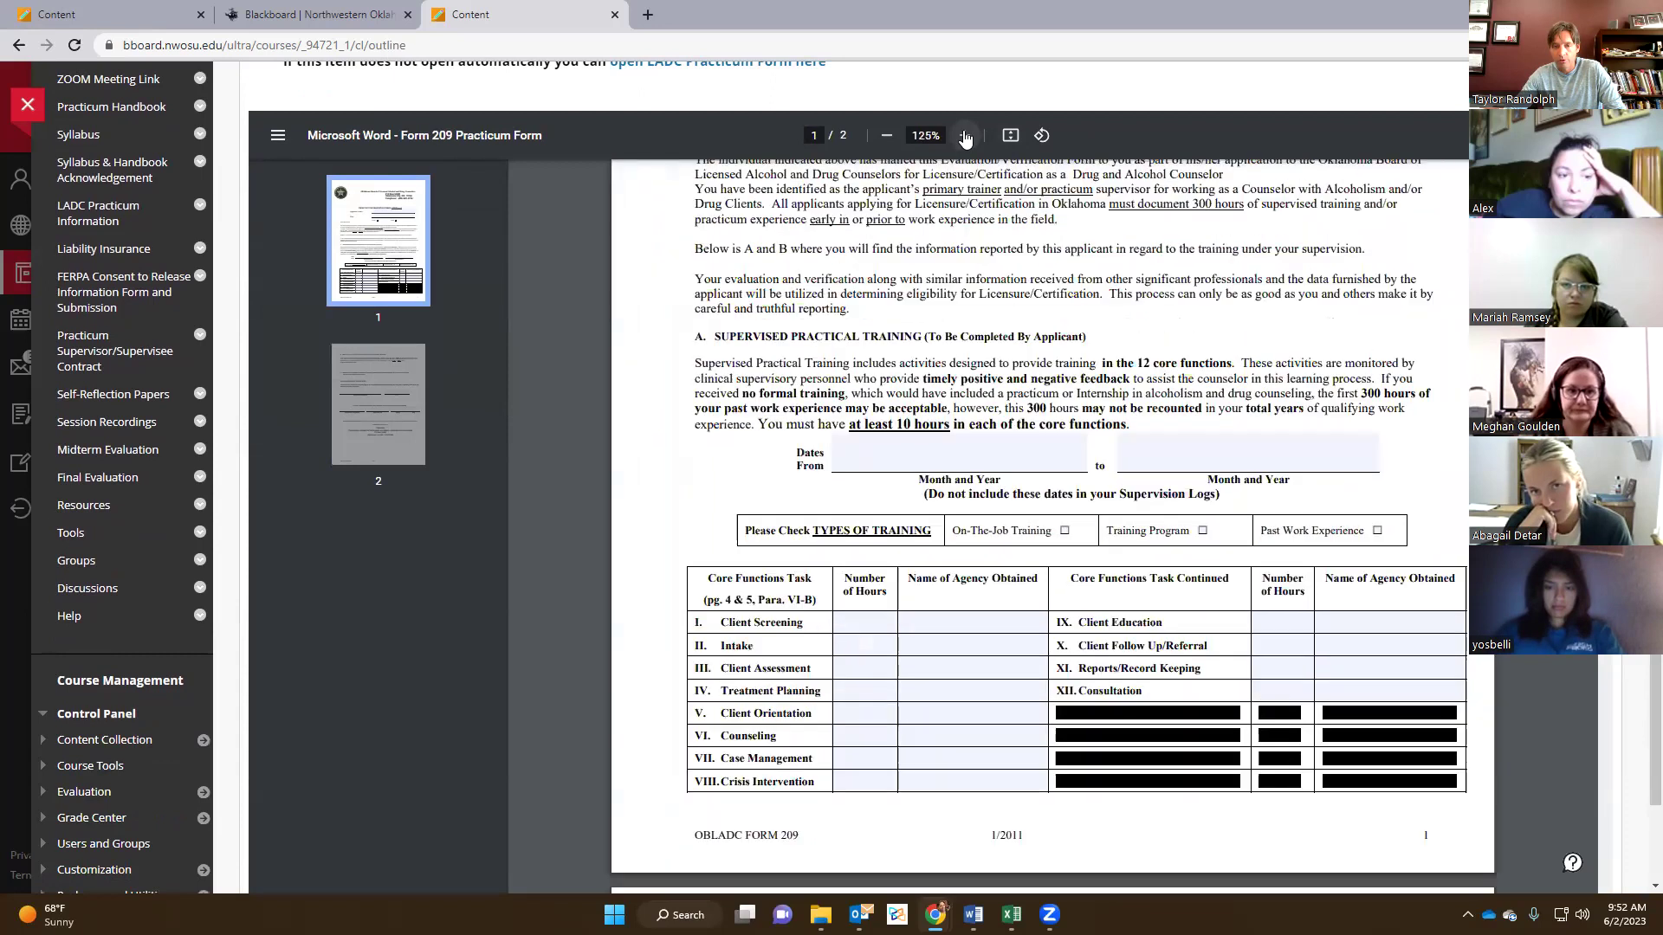
left_click(965, 135)
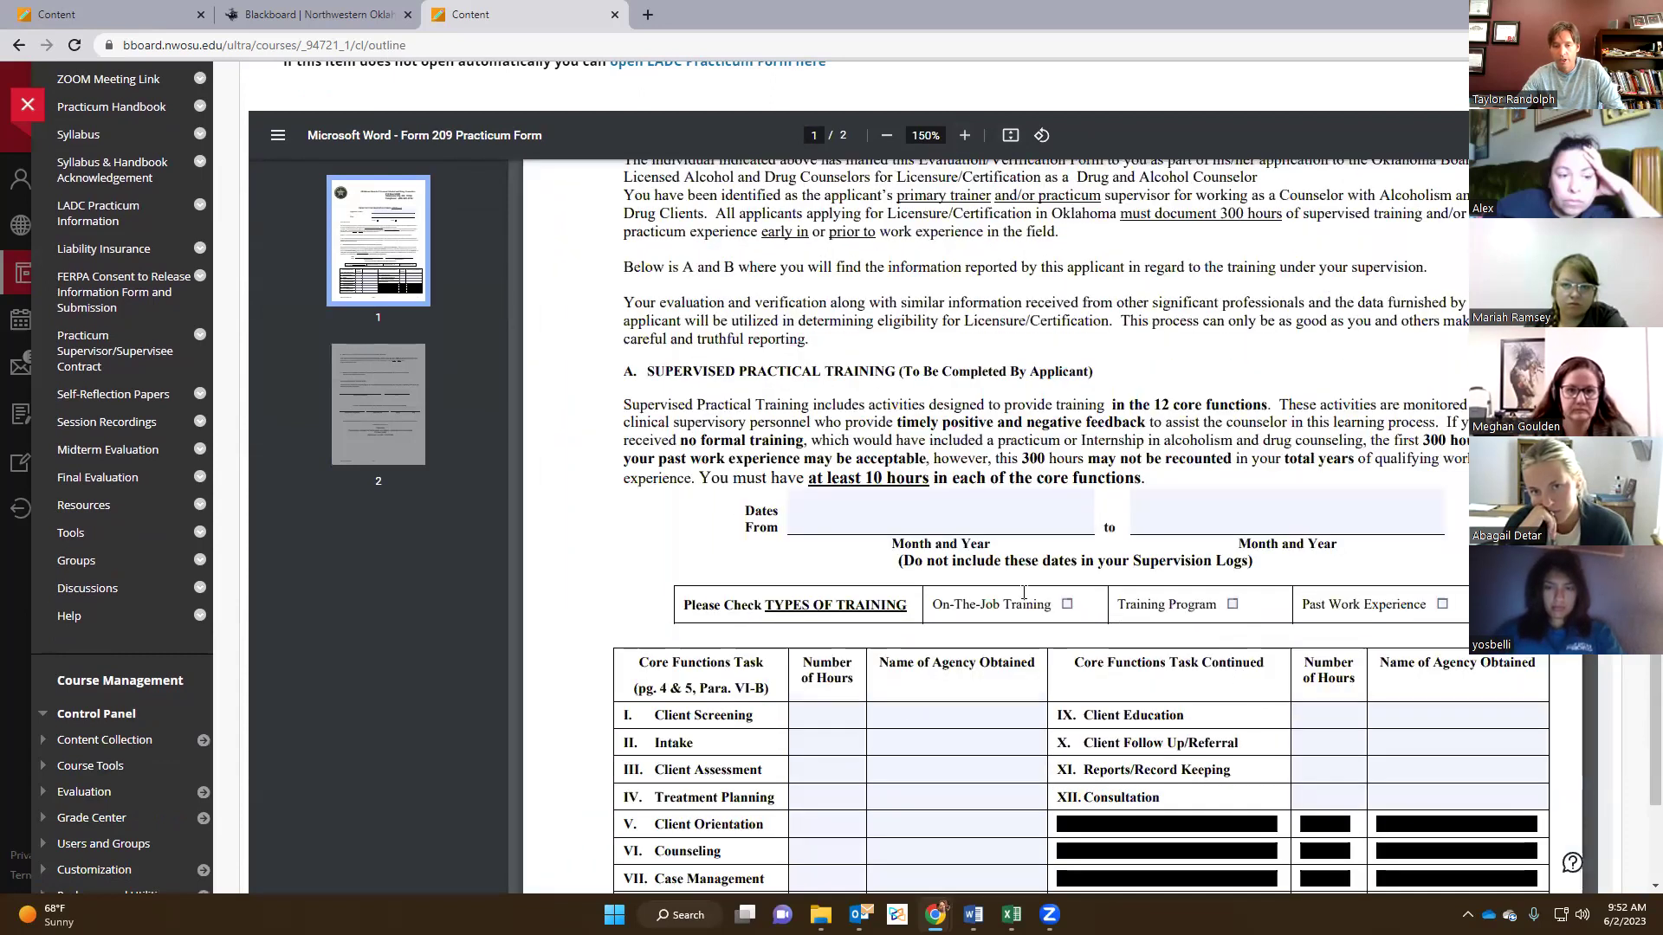
scroll(866, 563, "down", 1)
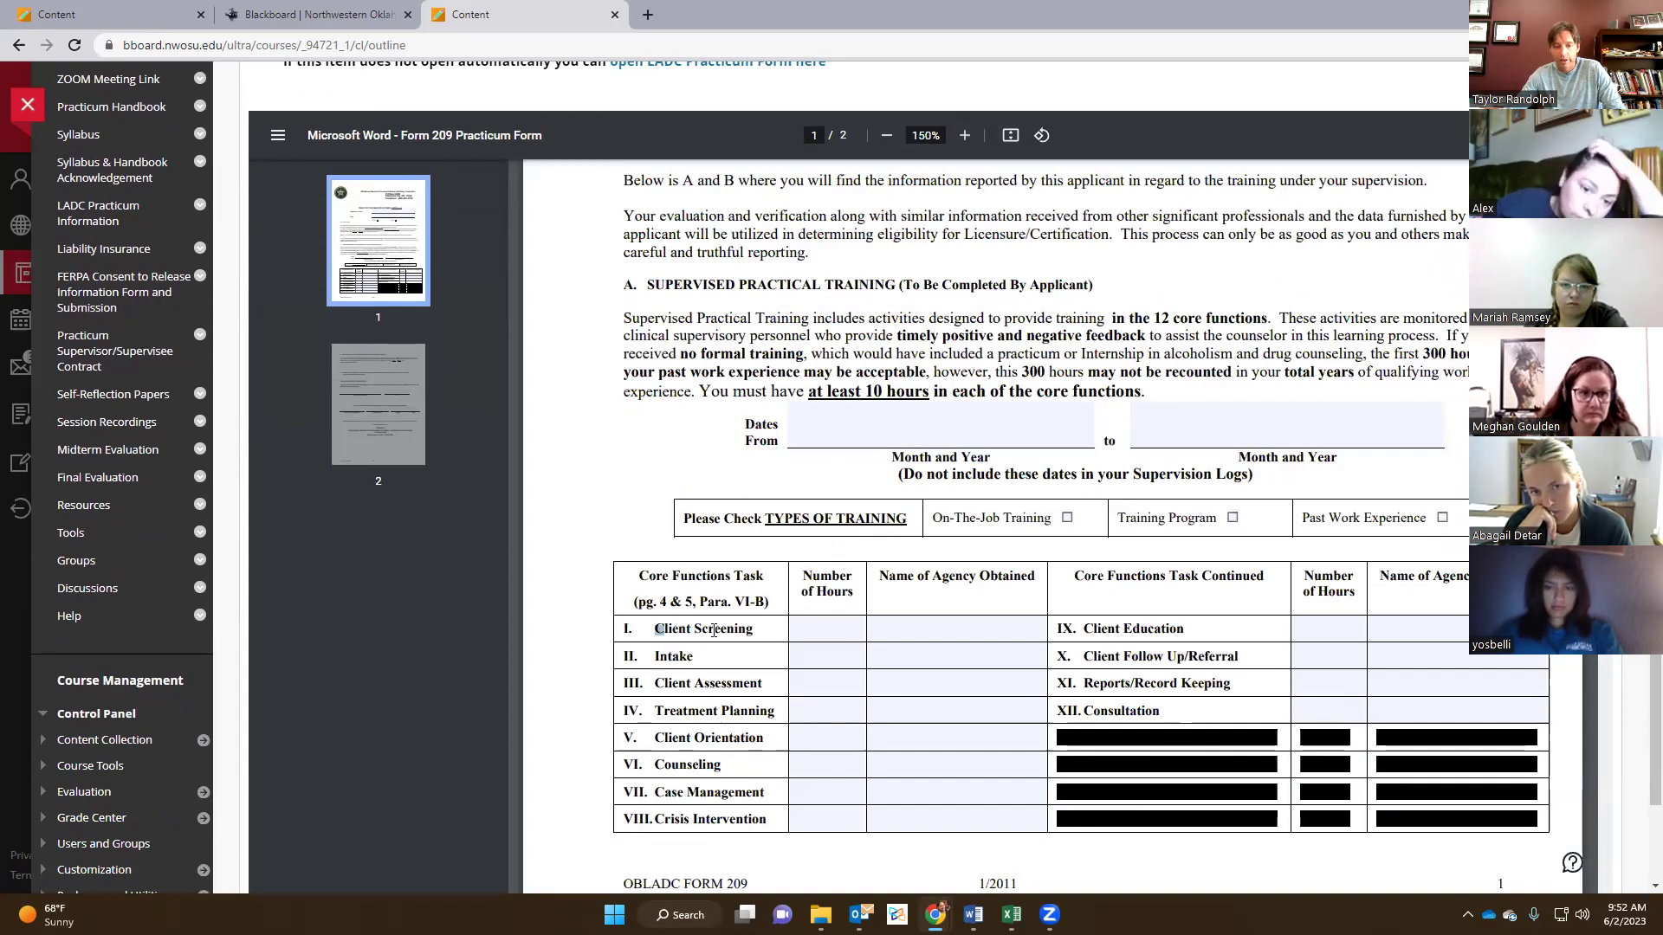
Step: Highlight core function tasks in the table, including Client Screening, Intake through Treatment Planning, Reports/Record Keeping and Consultation
left_click_drag(712, 630, 751, 630)
left_click_drag(656, 656, 737, 714)
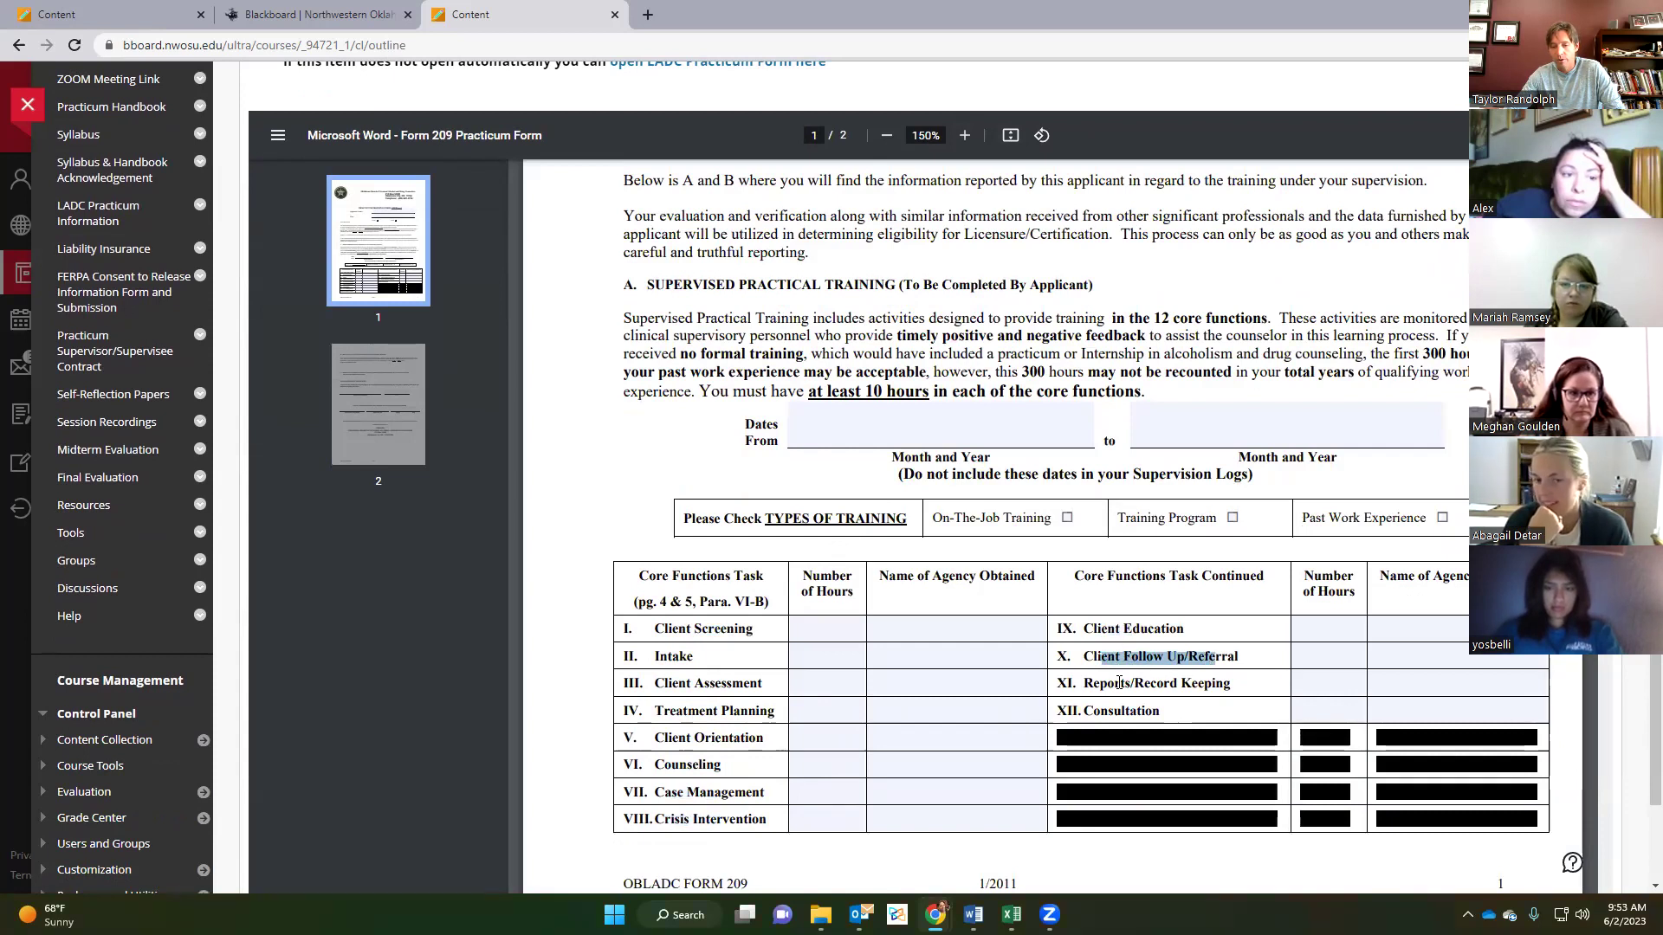
left_click_drag(1114, 683, 1207, 685)
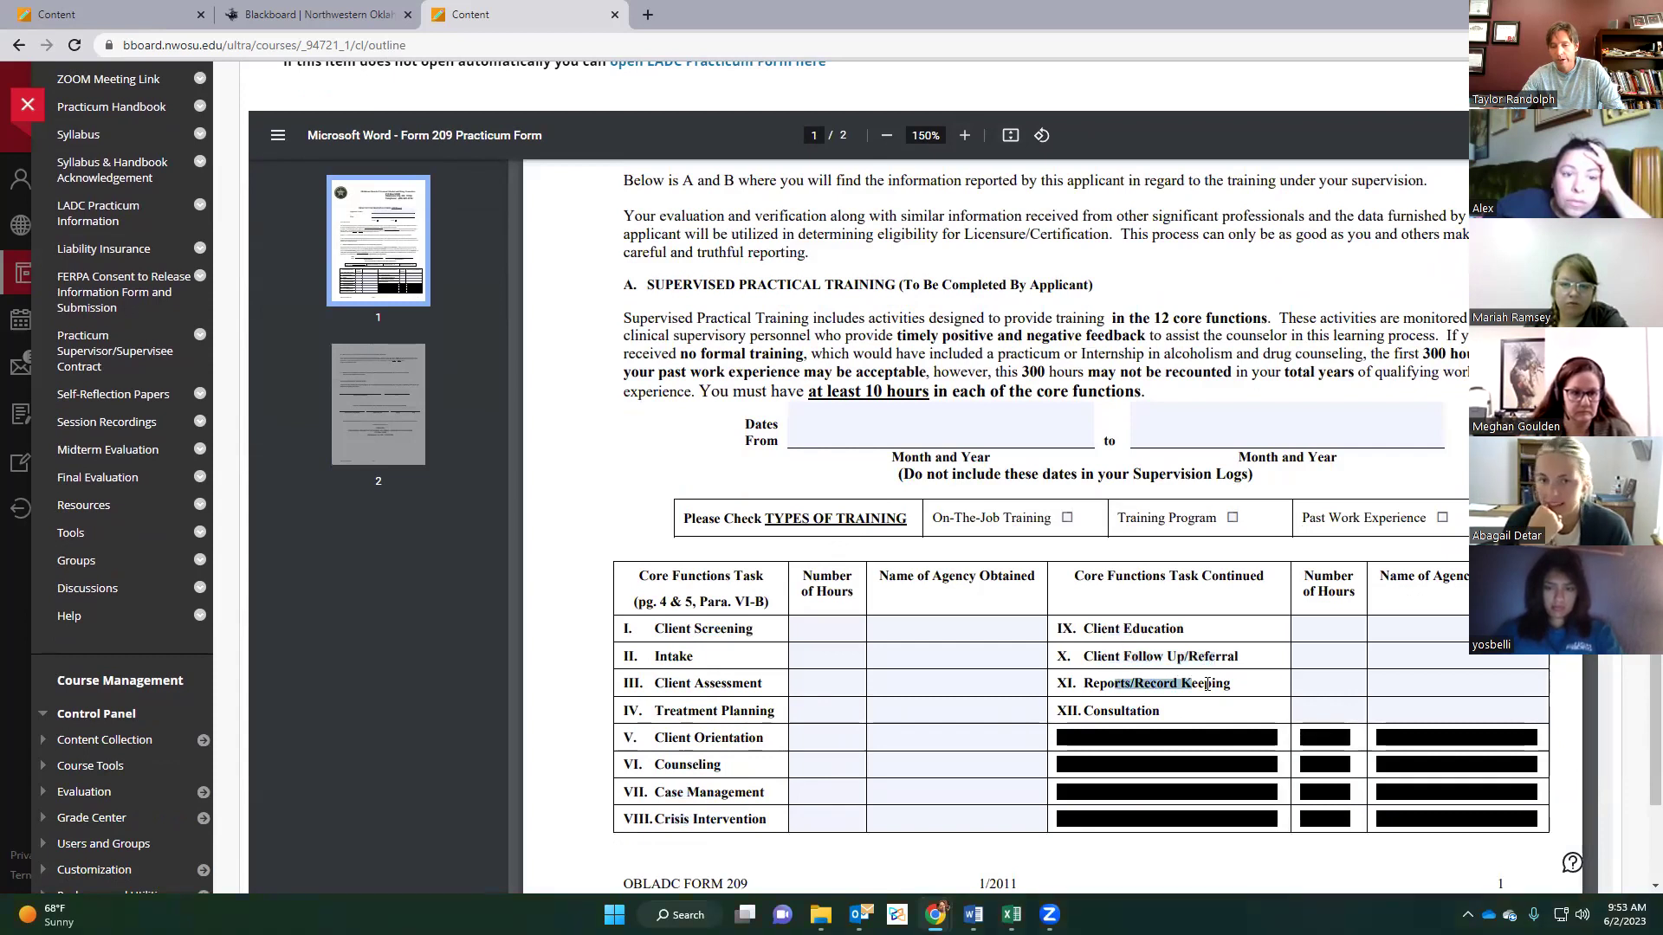
left_click(1110, 691)
left_click_drag(1084, 683, 1160, 712)
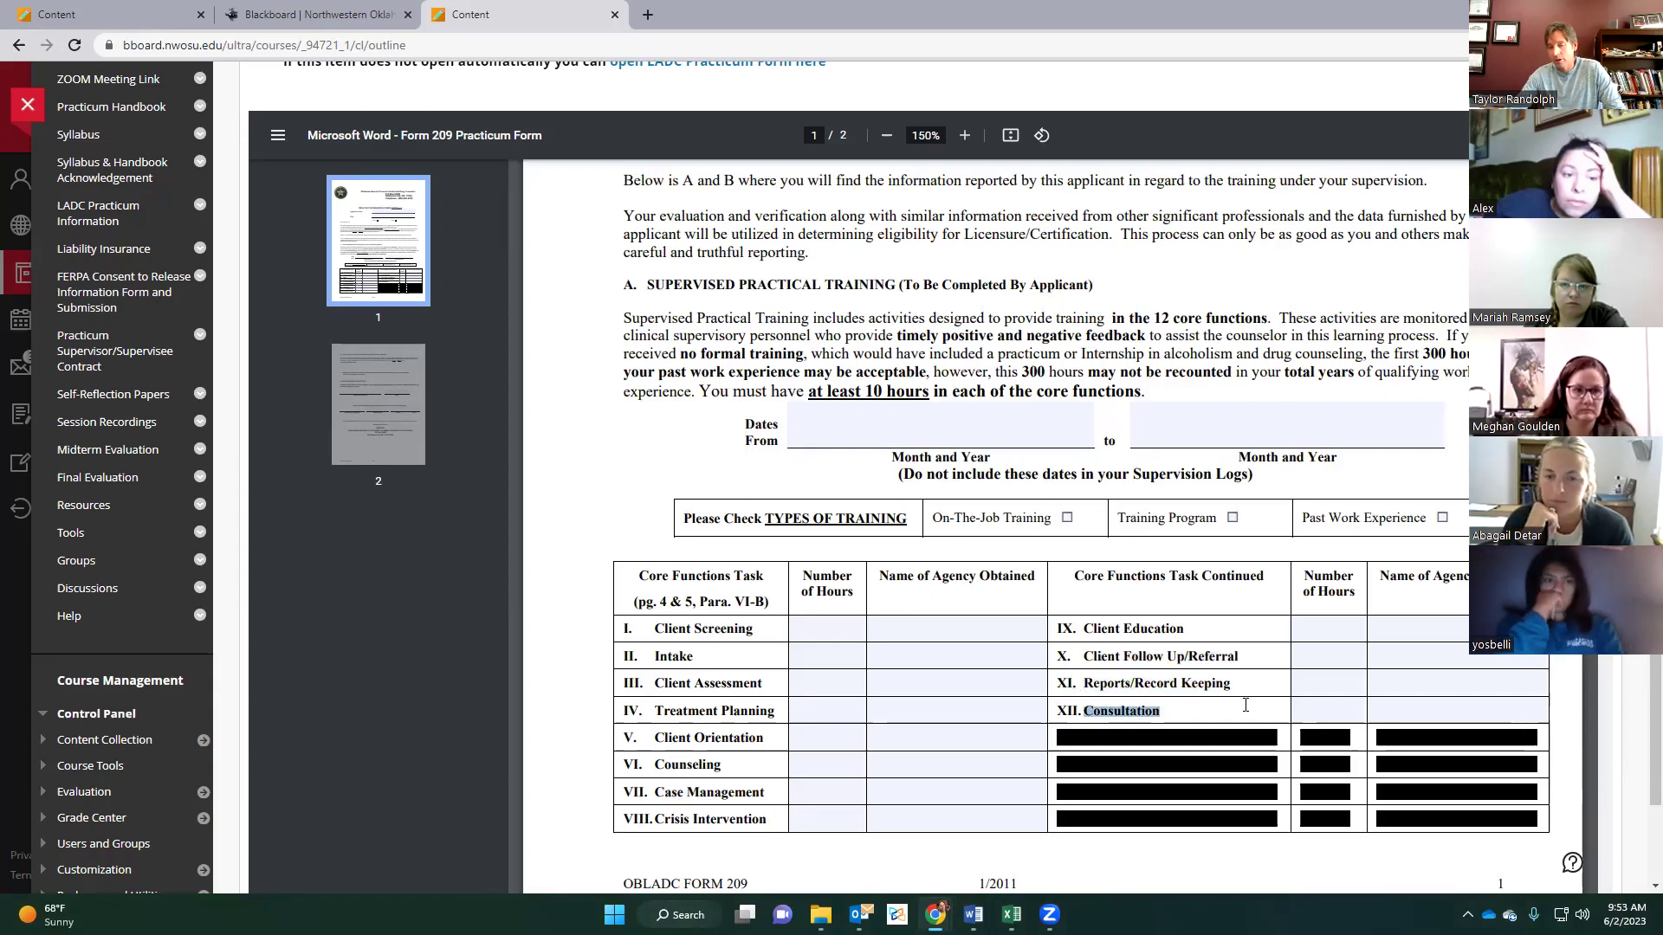
Step: Point out the Number of Hours fields for several core functions, including Client Follow Up/Referral, Consultation, Intake and Client Orientation
left_click(1329, 647)
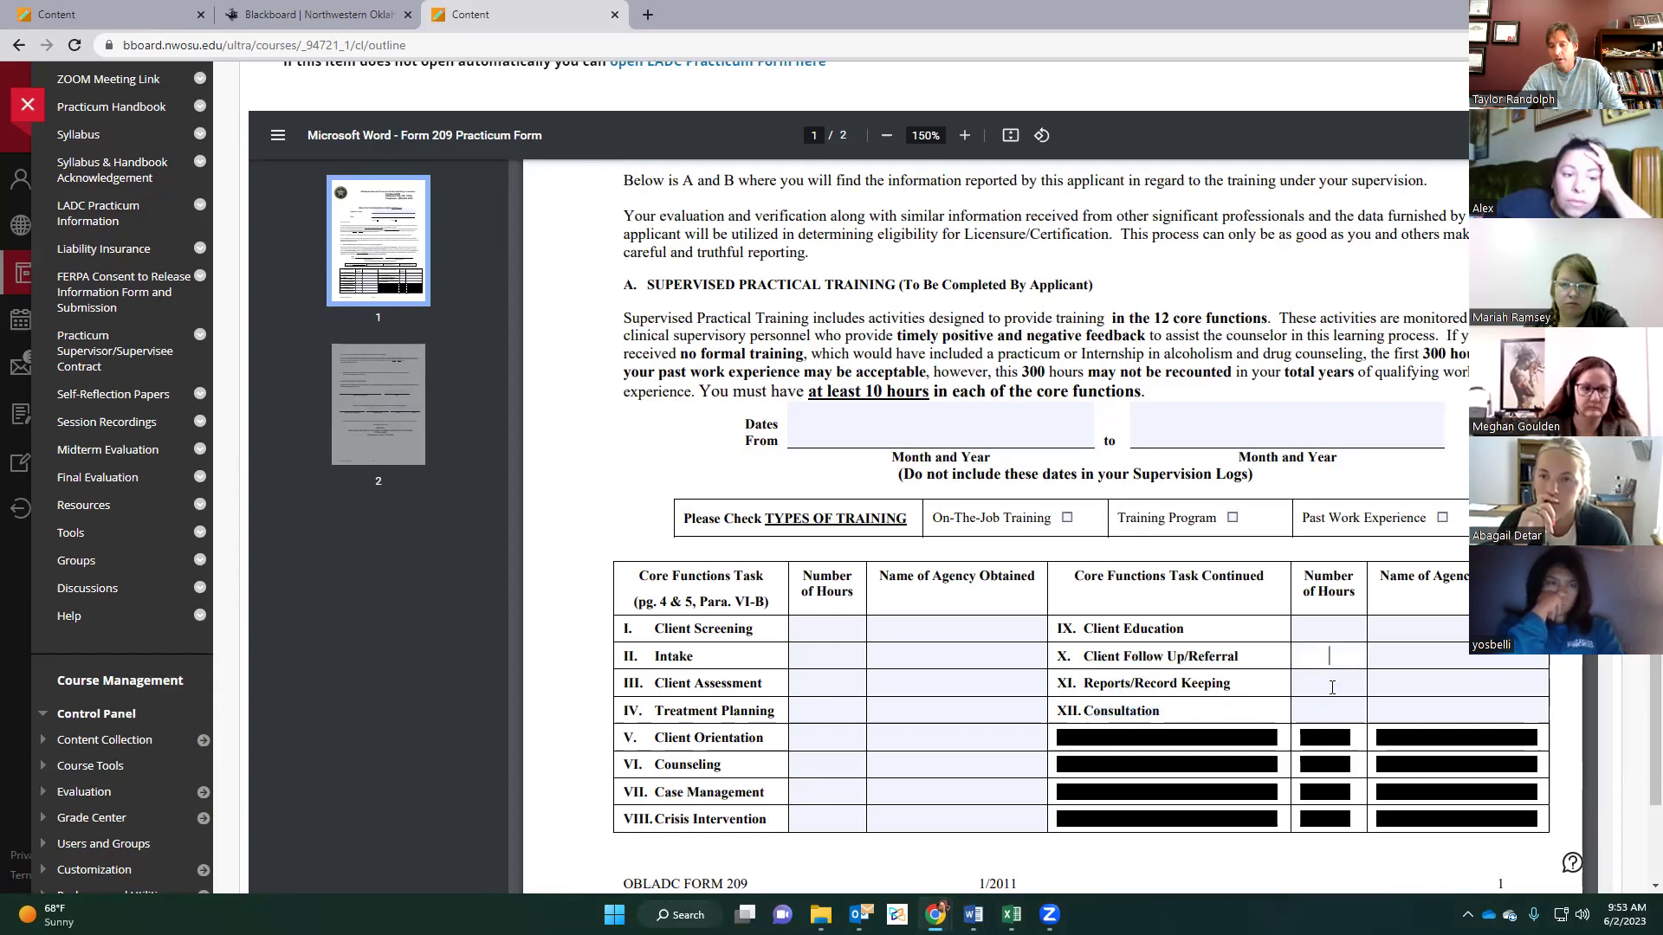
left_click(1322, 706)
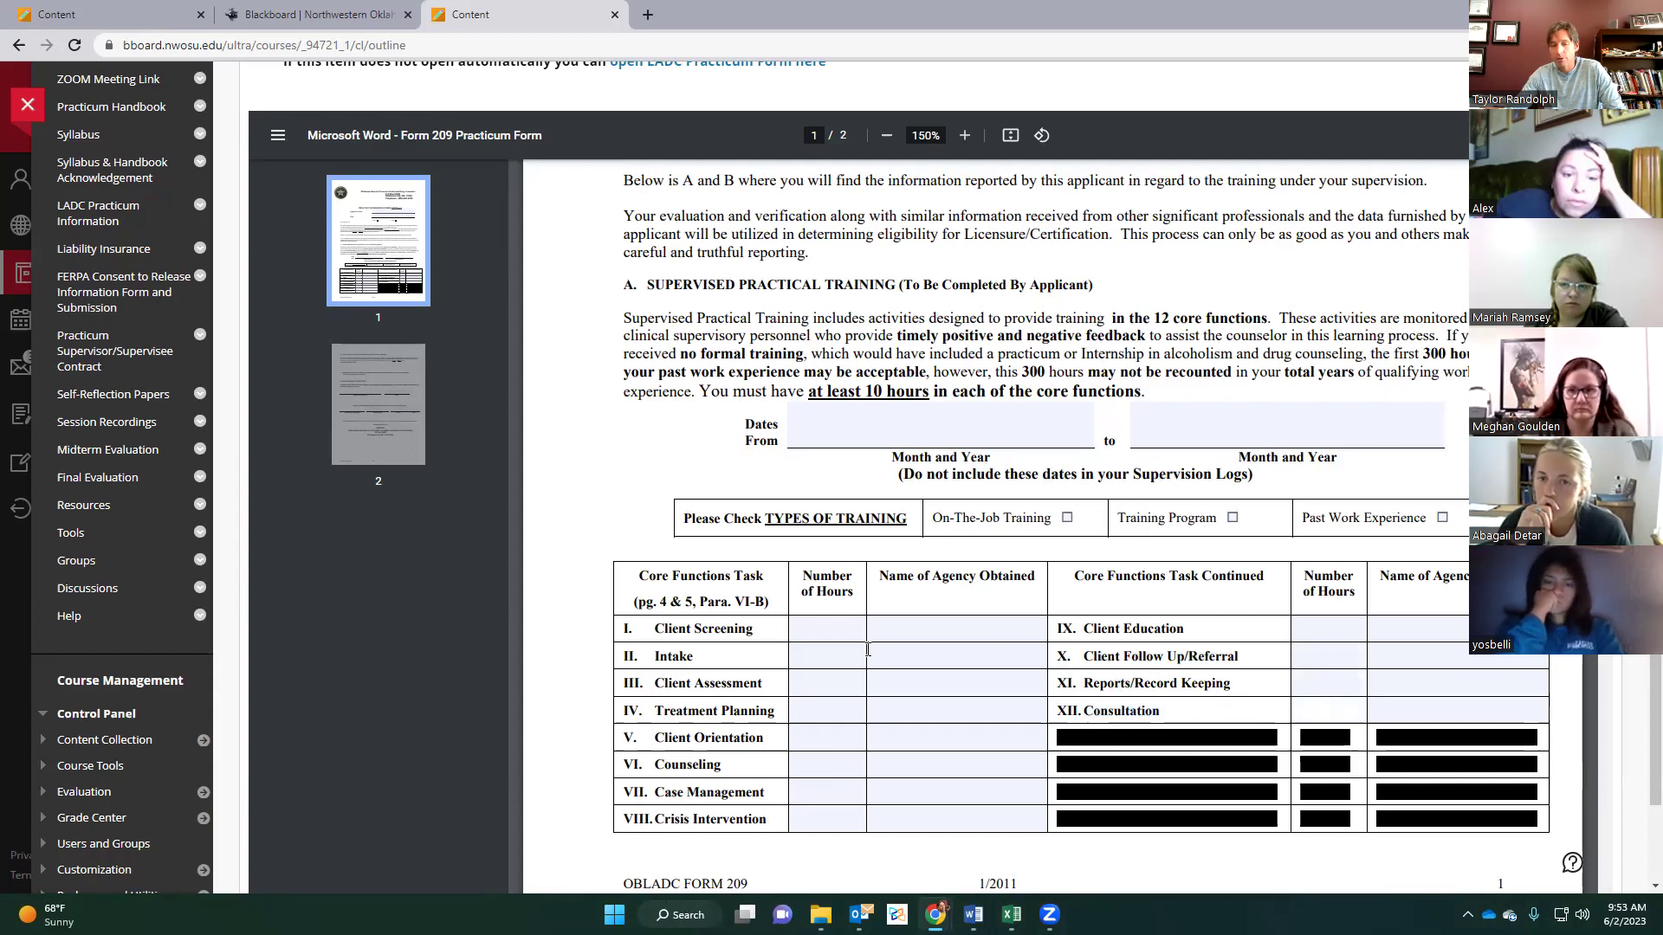
left_click(847, 708)
left_click(818, 655)
left_click(827, 736)
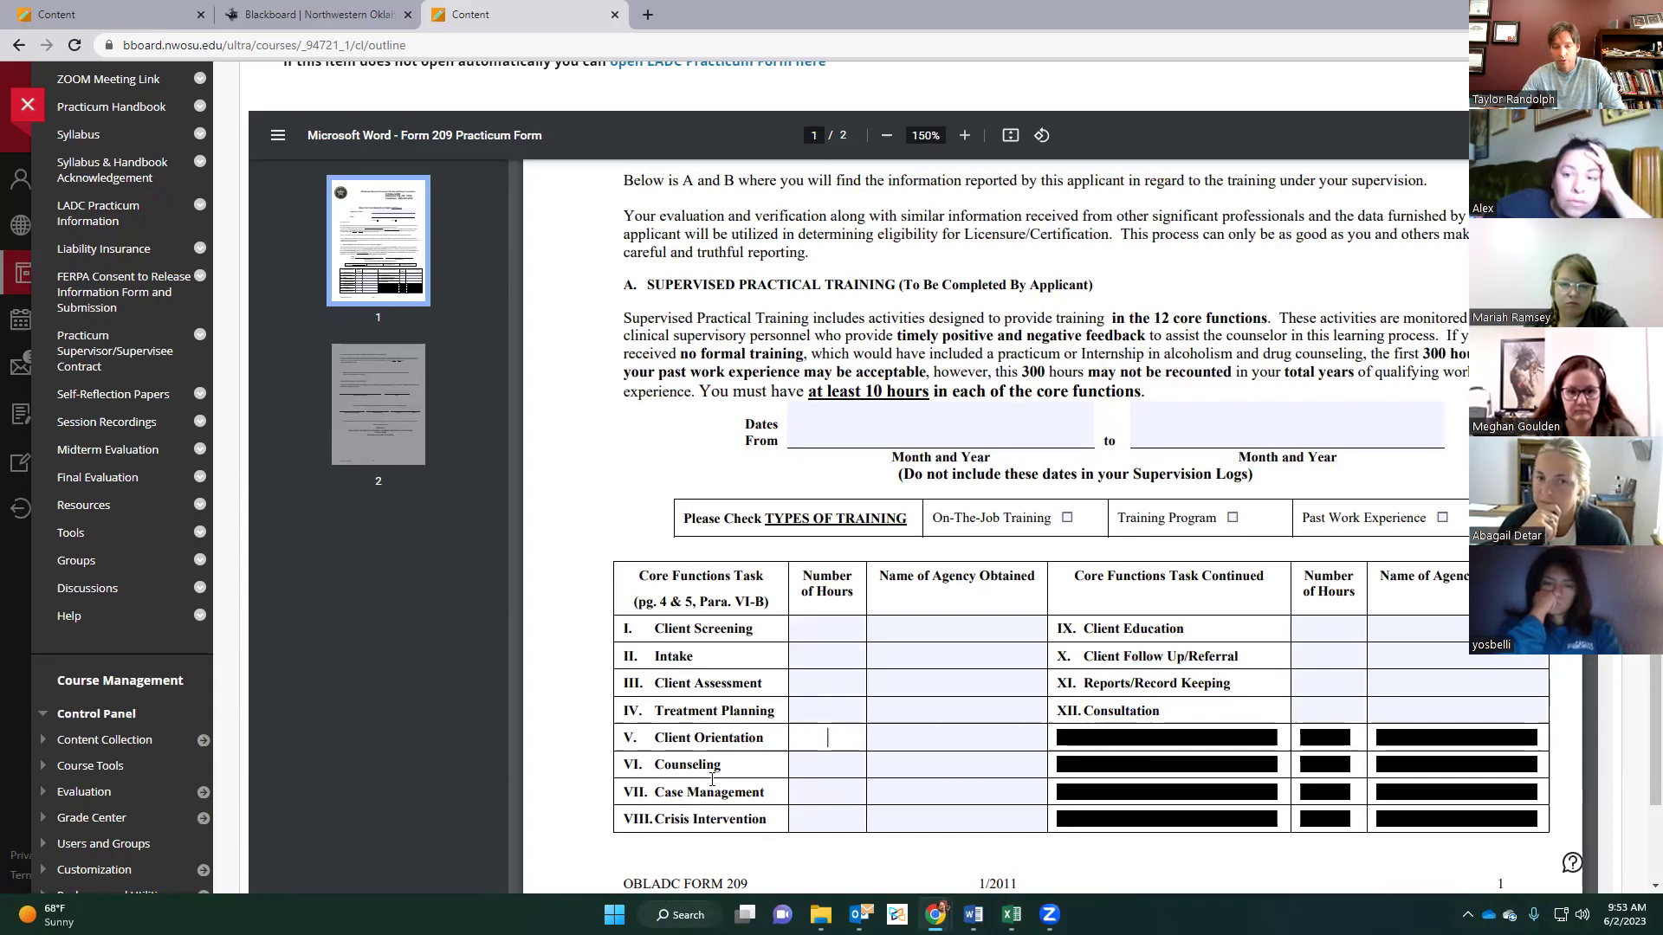
Step: Point out the Counseling hours field, and highlight the labels for Supervisor's Signature, Business Title, Agency and Date on the LADC form's second page
left_click(809, 766)
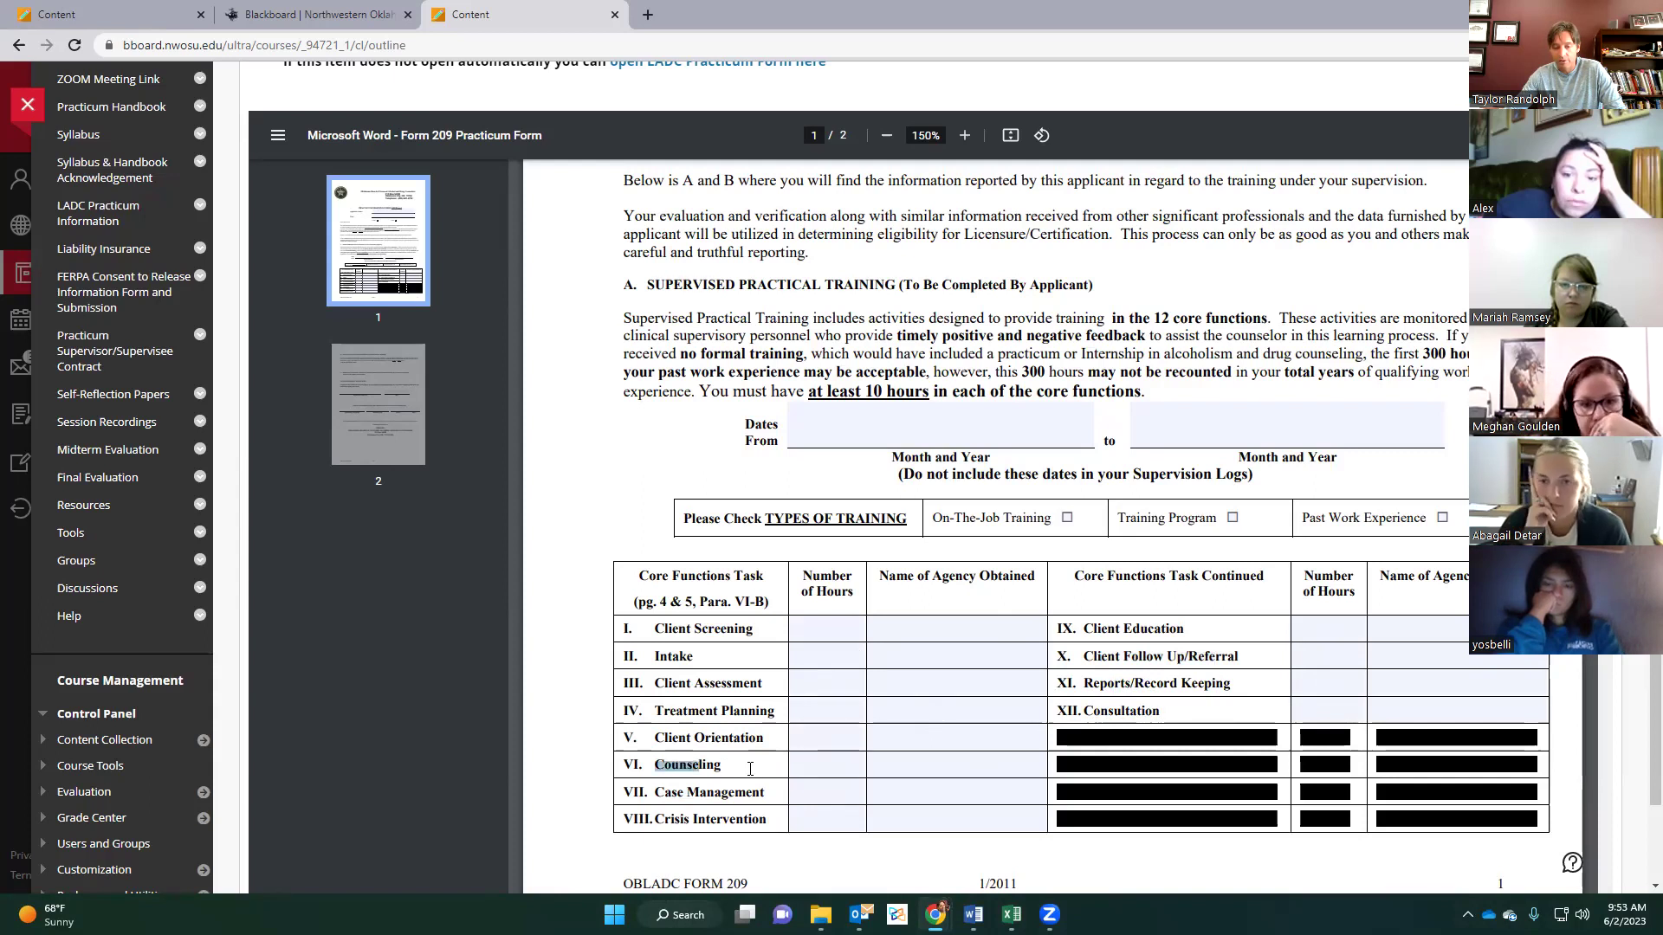
left_click(817, 769)
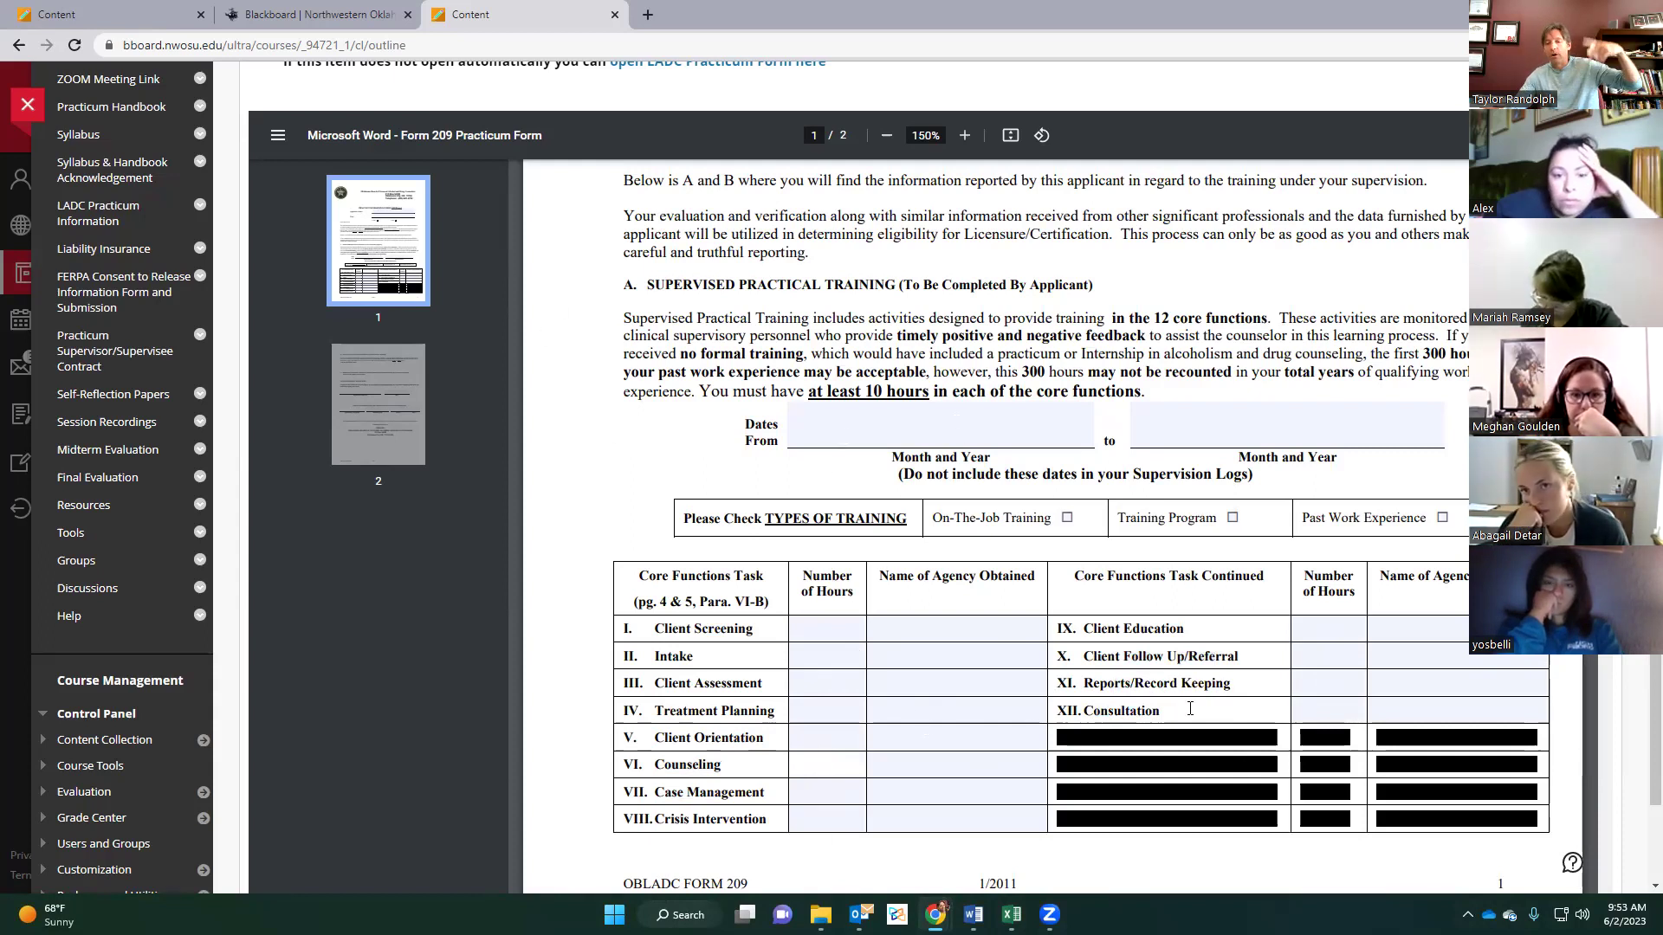
scroll(1022, 661, "down", 7)
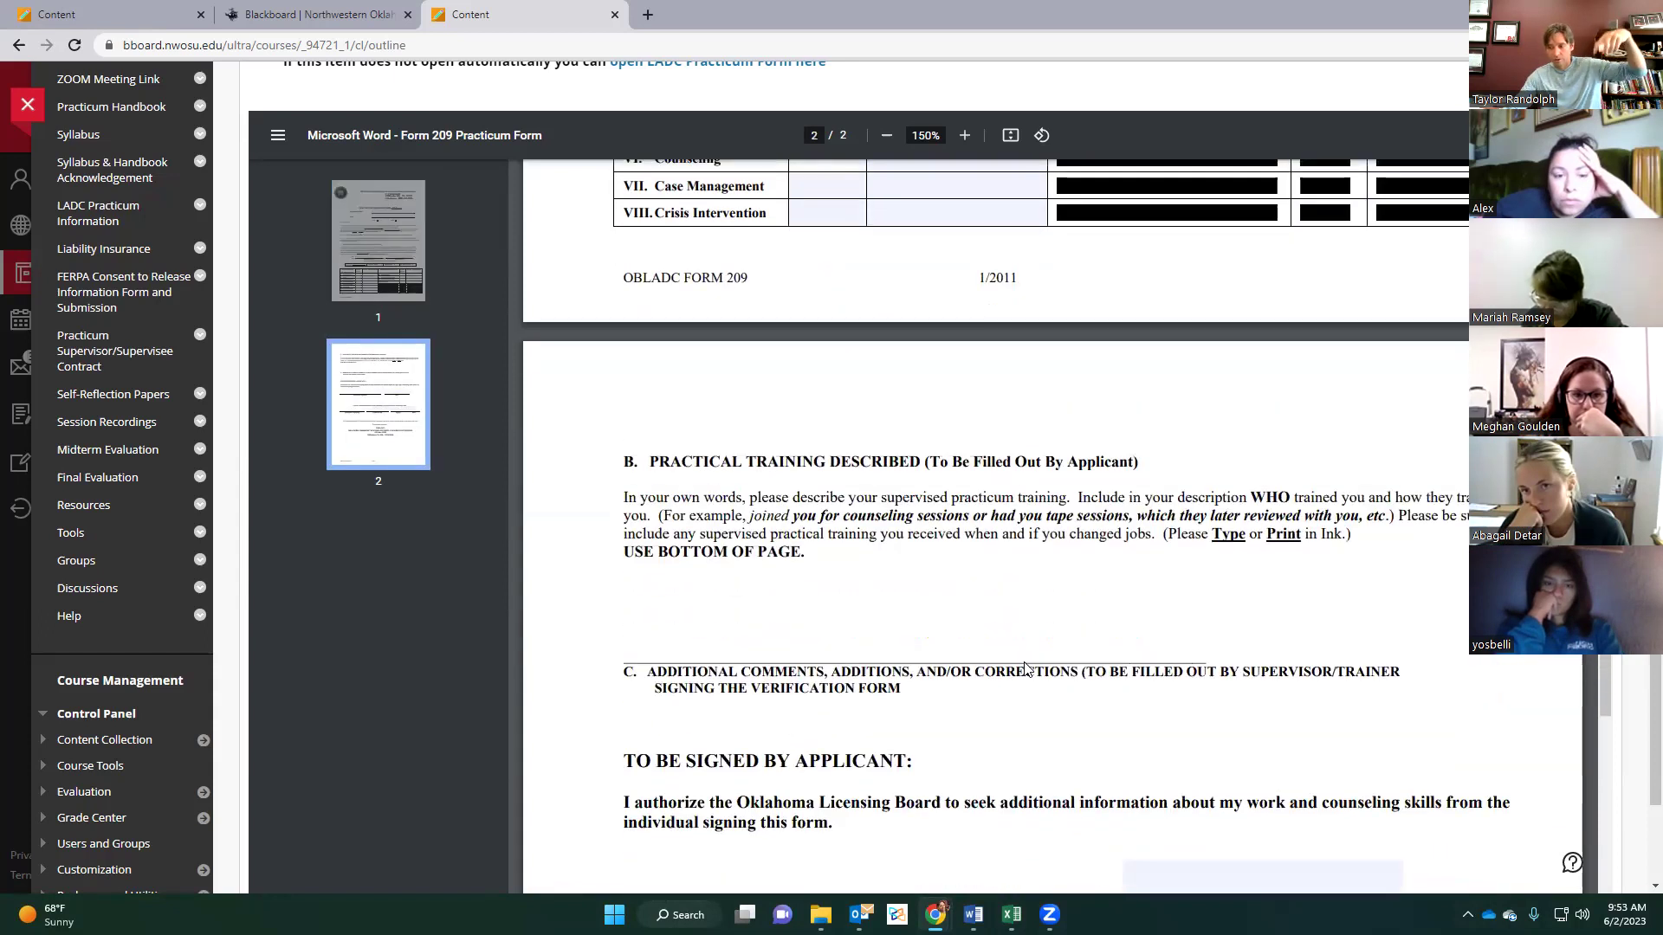
scroll(1025, 667, "down", 4)
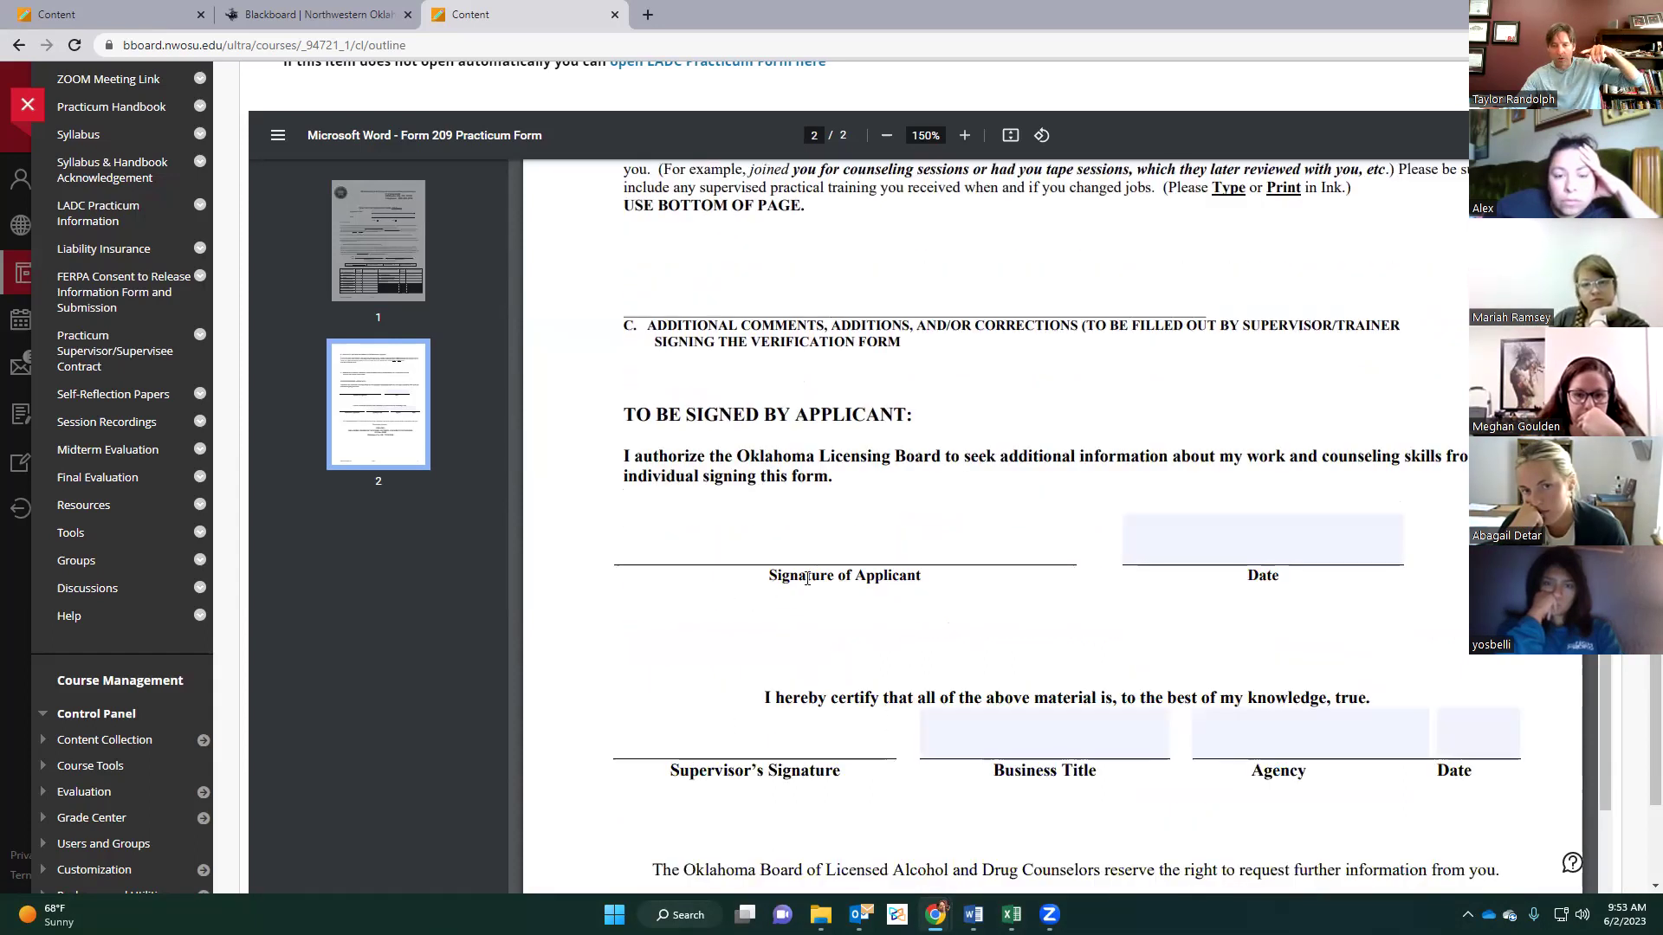
mouse_move(681, 752)
left_mouse_down()
mouse_move(726, 760)
mouse_move(684, 766)
mouse_move(1465, 769)
left_mouse_up()
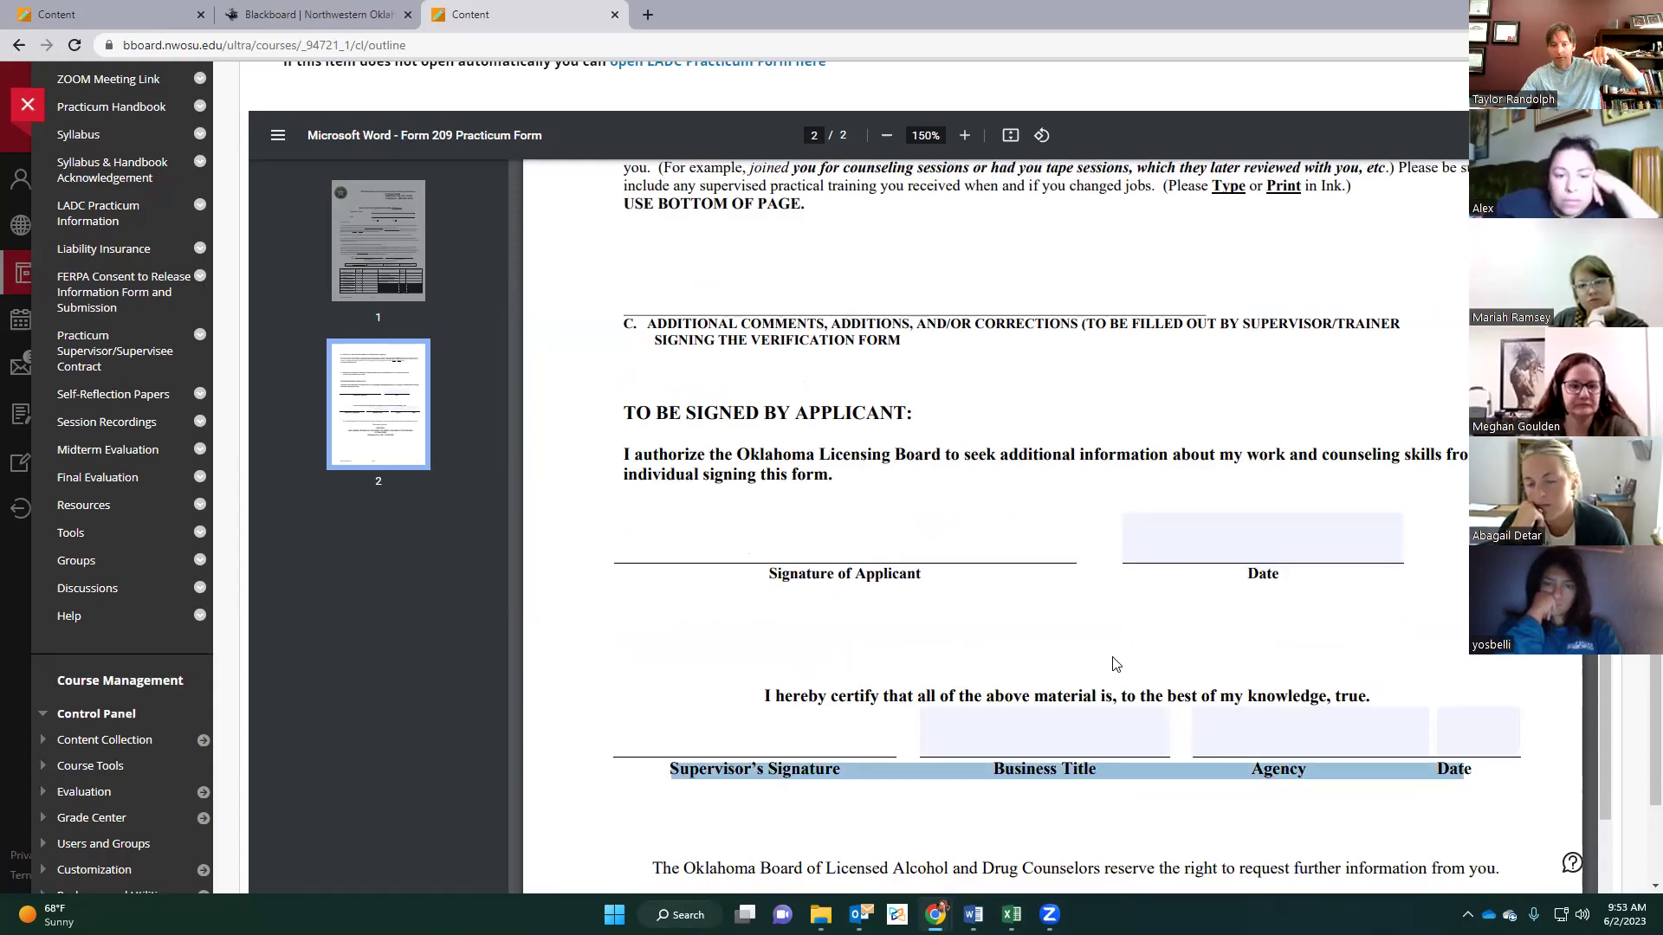
scroll(1112, 664, "down", 4)
Step: Highlight part of the licensing board's name in the LADC form's heading and return to the open Syllabus Summer 2023 document
scroll(1113, 664, "up", 6)
scroll(1039, 641, "up", 17)
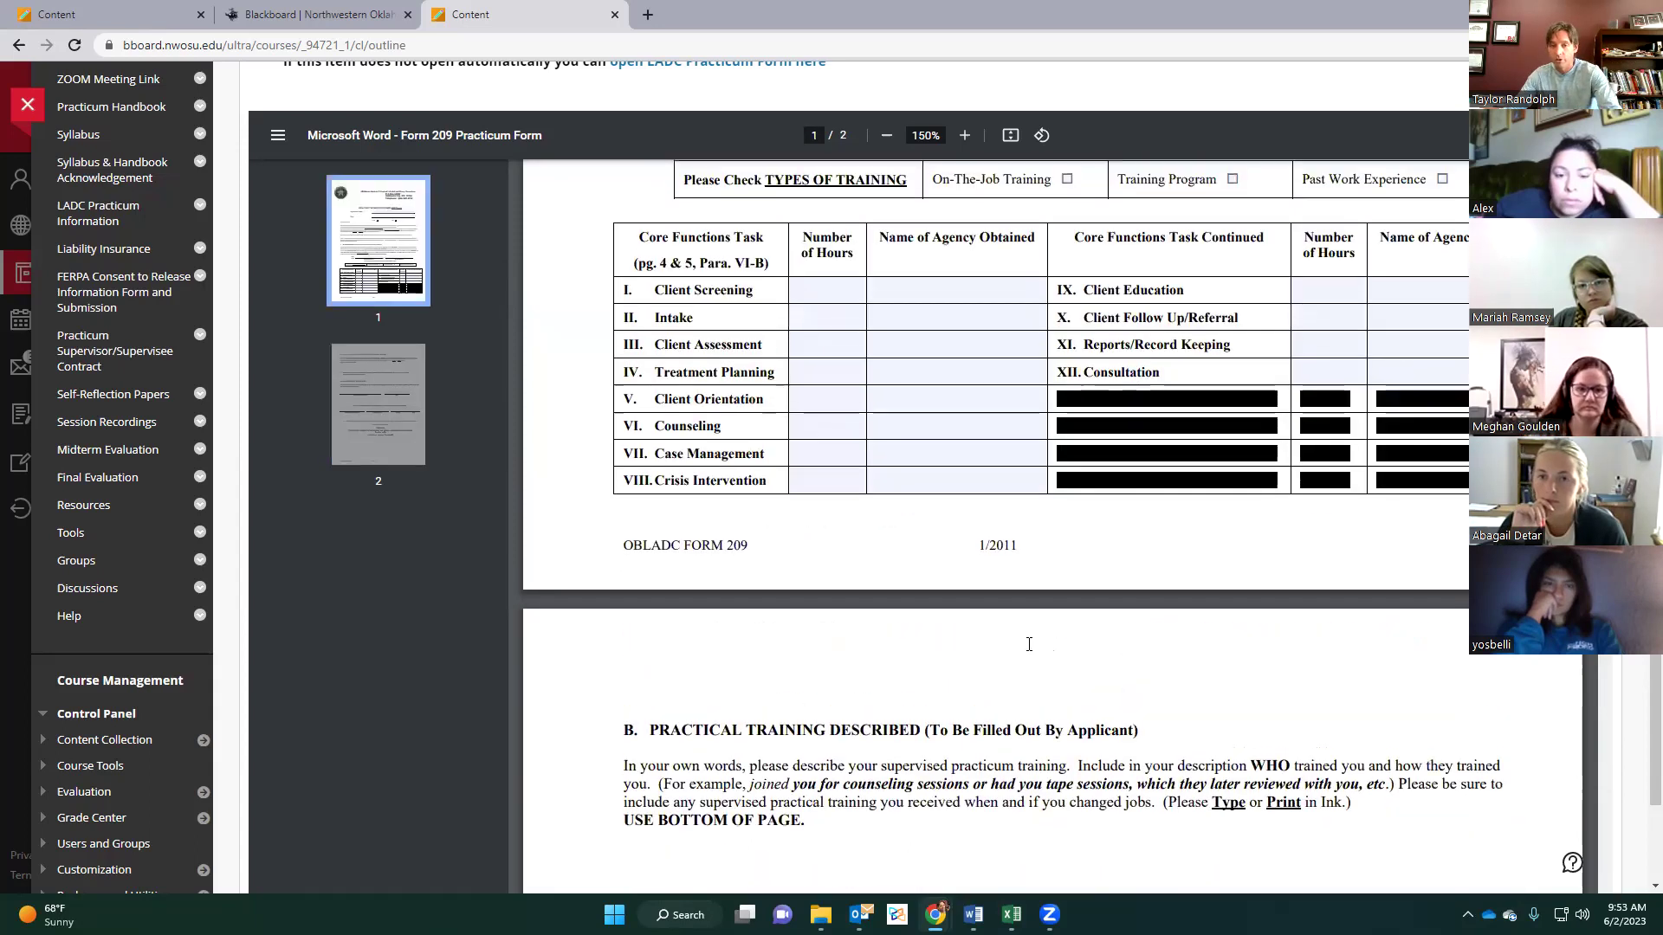
scroll(953, 316, "up", 2)
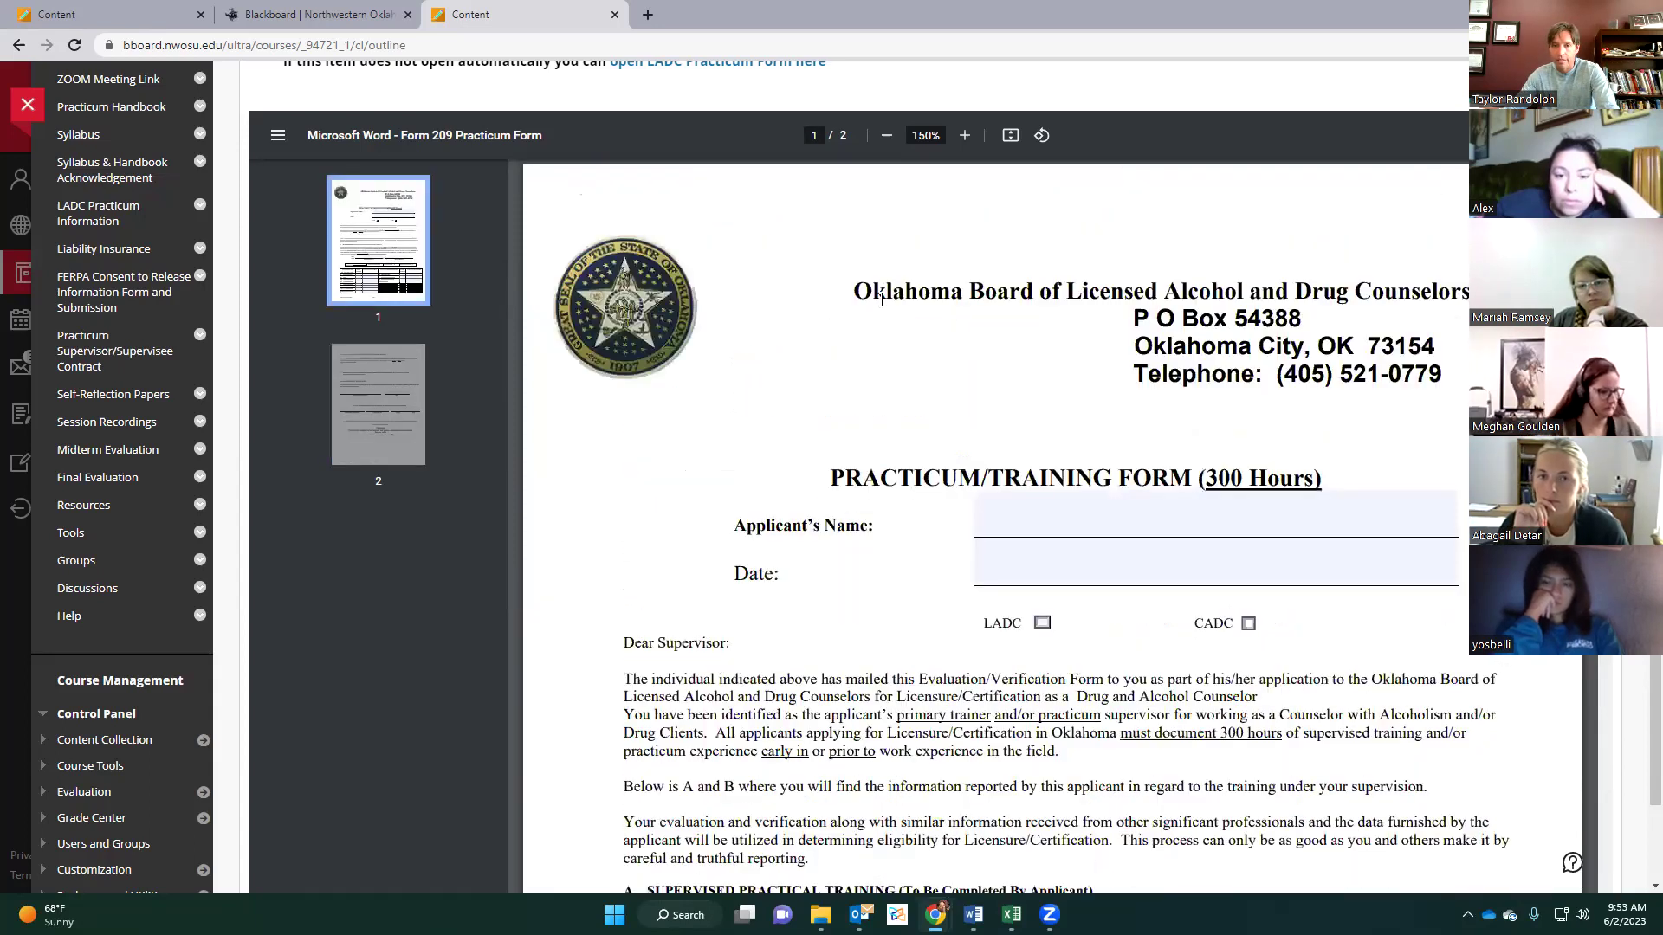
left_click_drag(881, 298, 1128, 271)
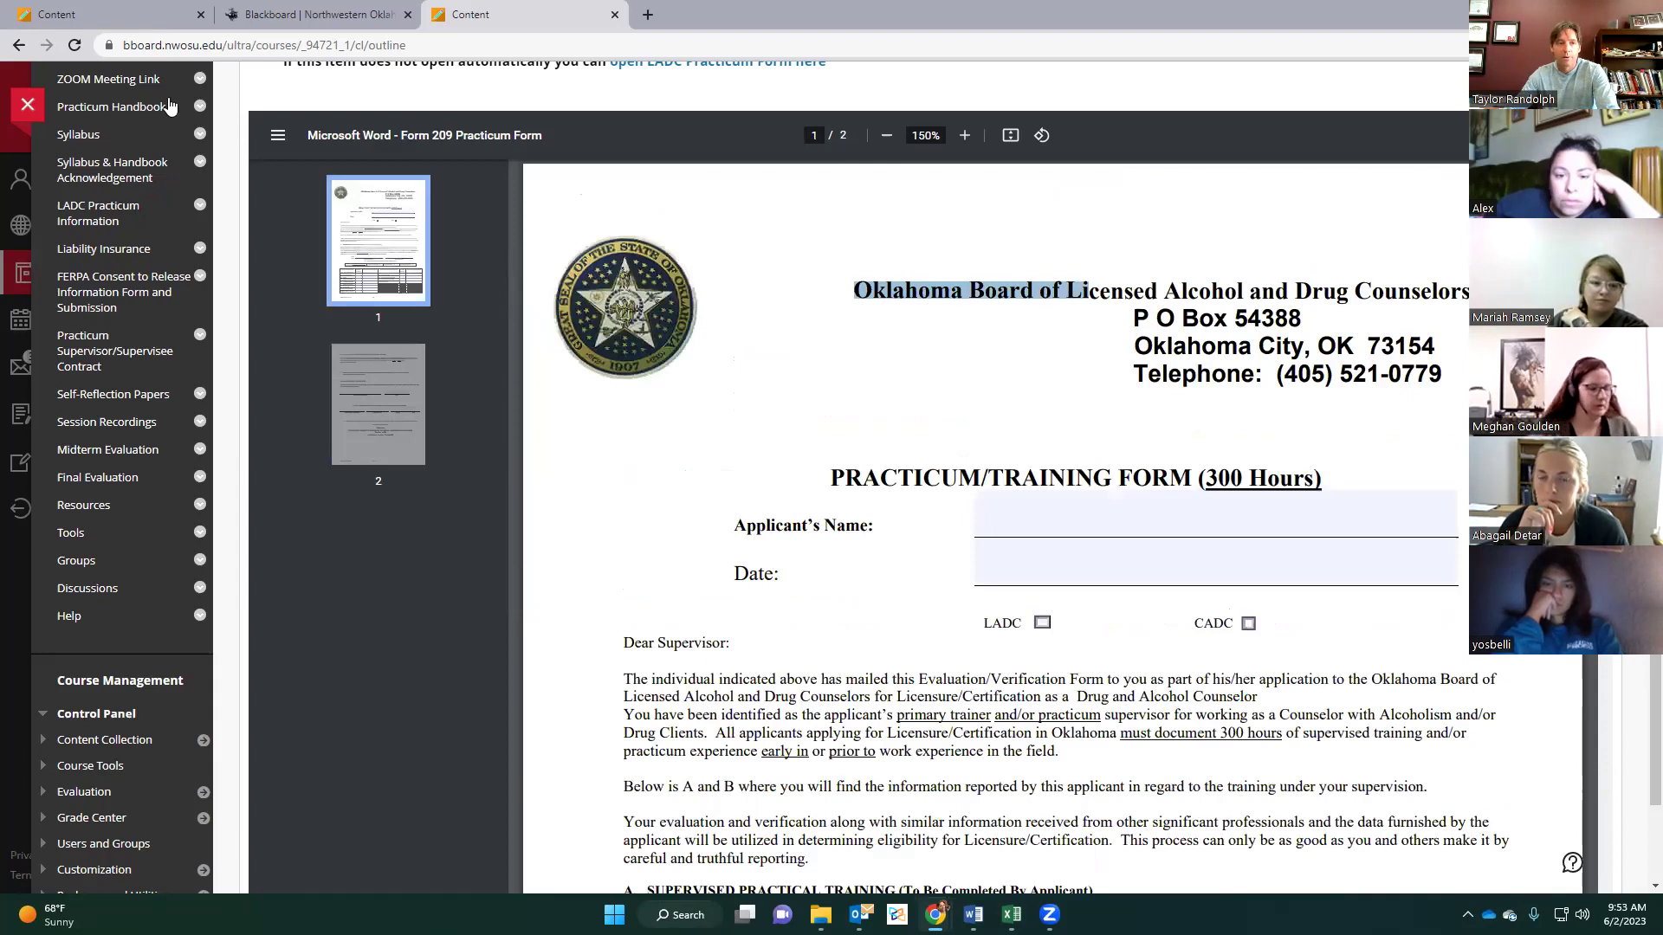
left_click(109, 18)
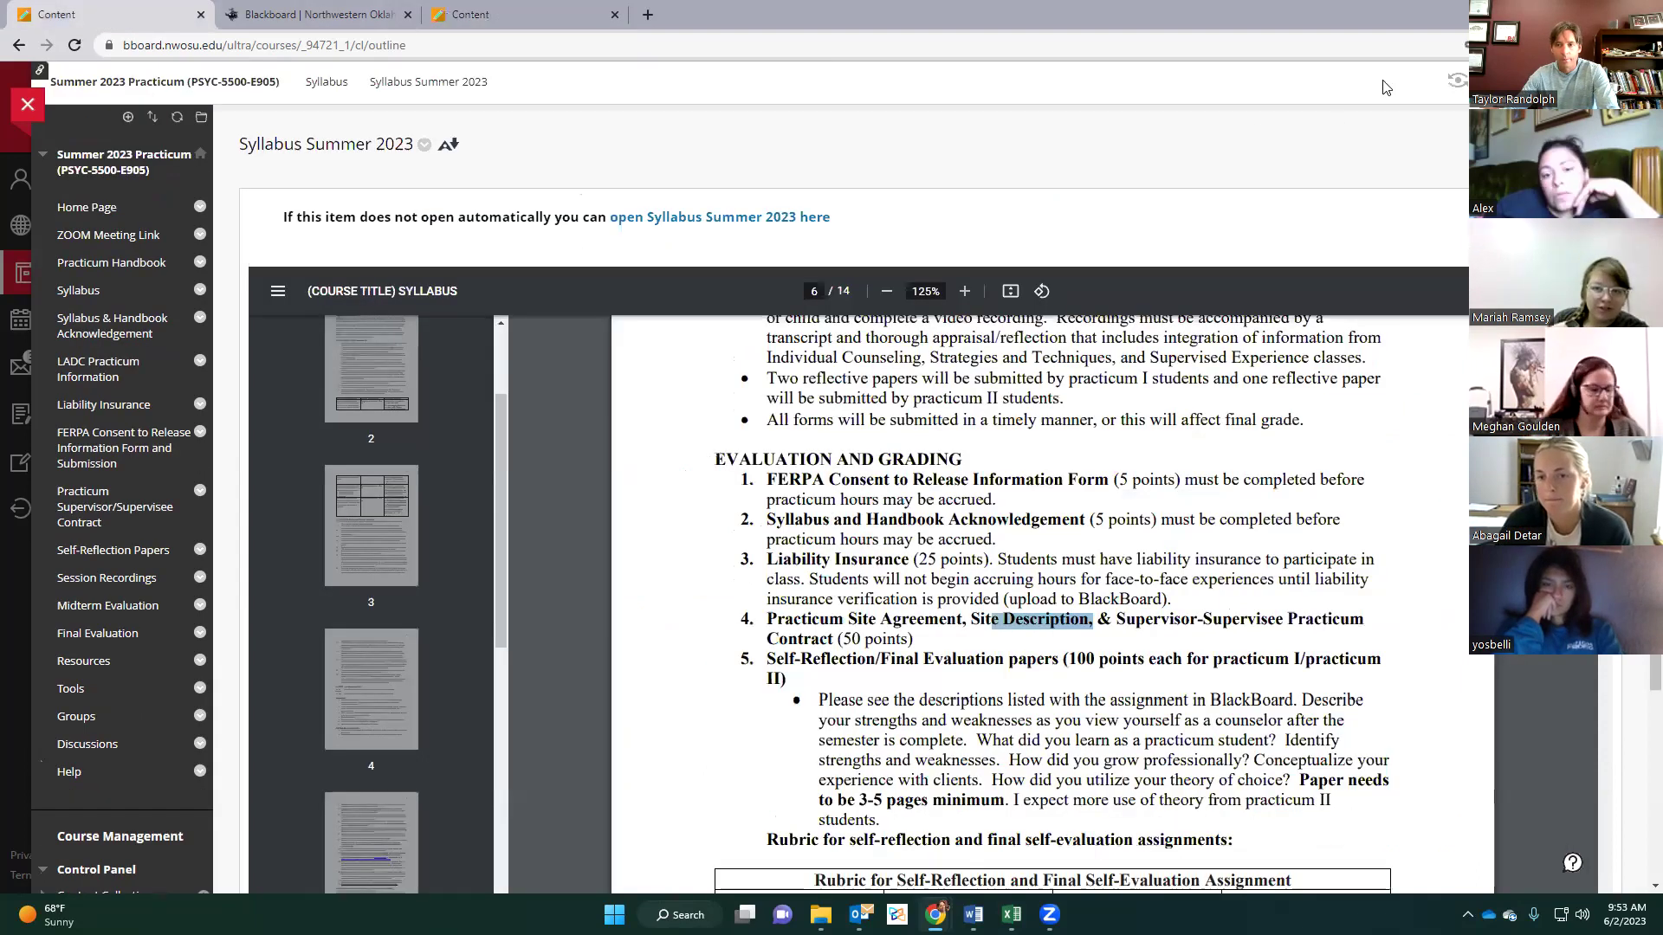